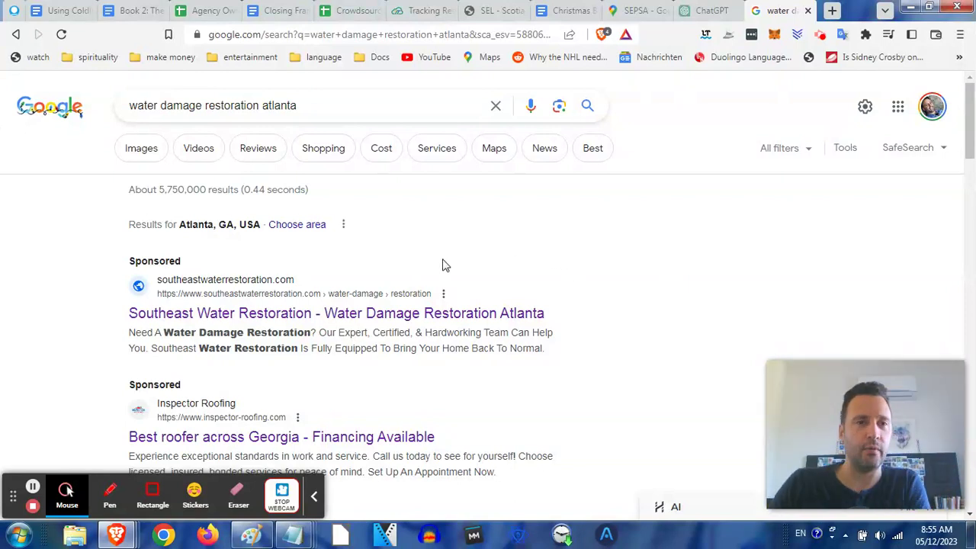
# Step: Examine the sponsored ads and the Businesses map listings in the search results for "water damage restoration atlanta"
pyautogui.click(44, 289)
pyautogui.scroll(-1, 49, 288)
pyautogui.scroll(-2, 76, 283)
pyautogui.scroll(3, 152, 236)
pyautogui.scroll(-5, 244, 218)
pyautogui.scroll(-3, 252, 219)
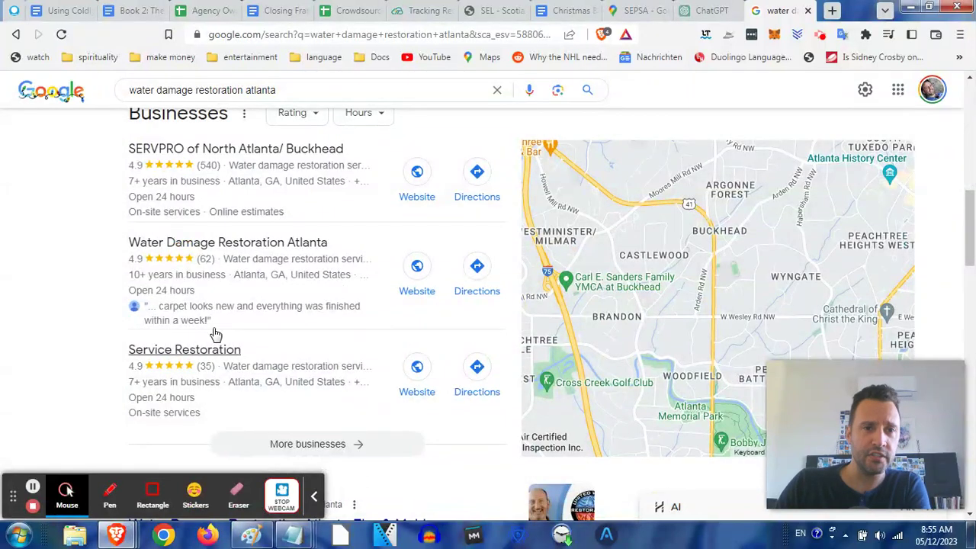
pyautogui.scroll(5, 46, 253)
pyautogui.scroll(-2, 202, 253)
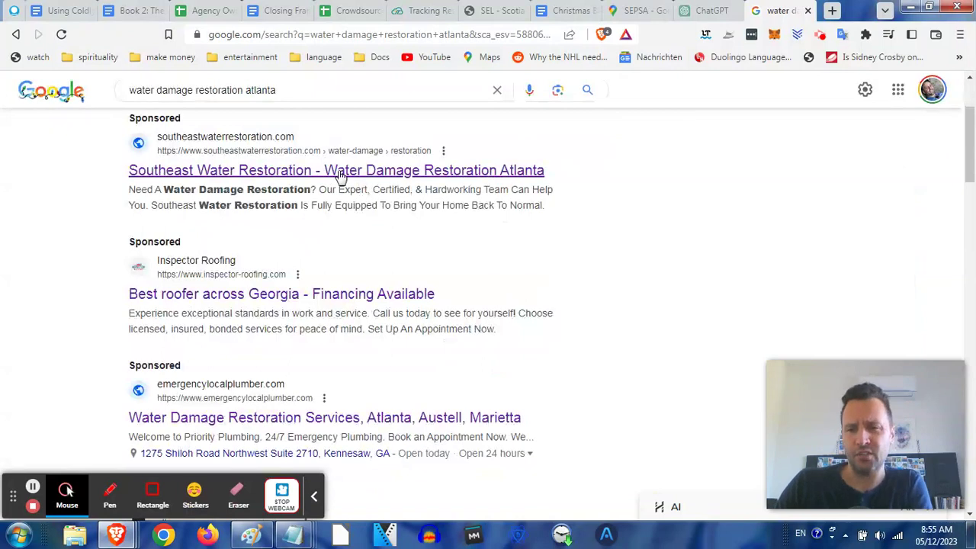
pyautogui.scroll(-2, 327, 175)
pyautogui.scroll(1, 279, 202)
pyautogui.scroll(-5, 290, 204)
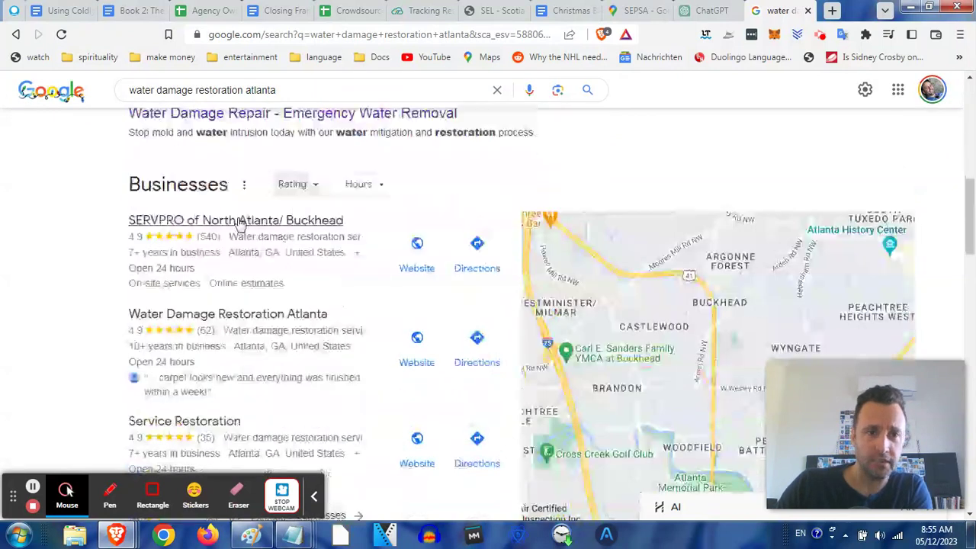
pyautogui.scroll(-2, 252, 182)
pyautogui.scroll(1, 244, 218)
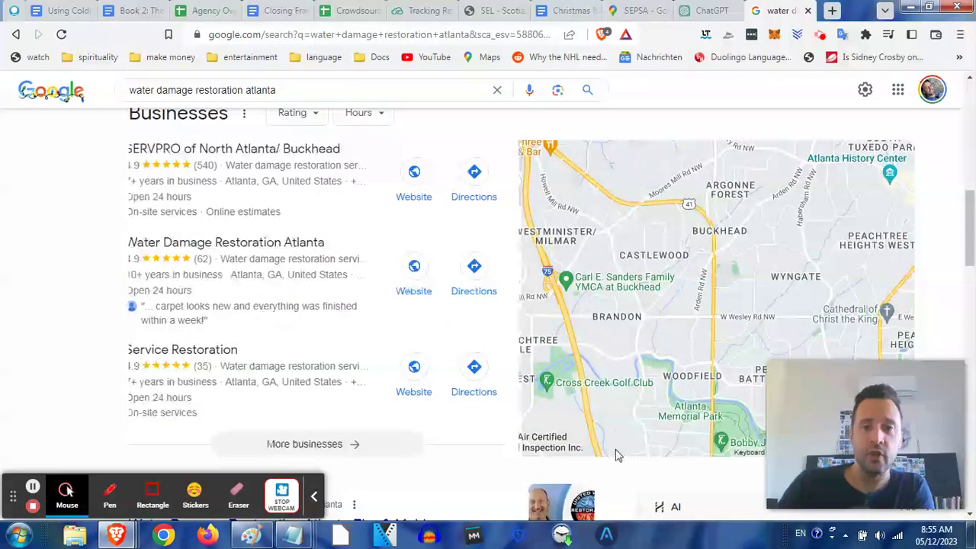
# Step: Switch to Paint and view the local map ranking grid image
pyautogui.click(251, 534)
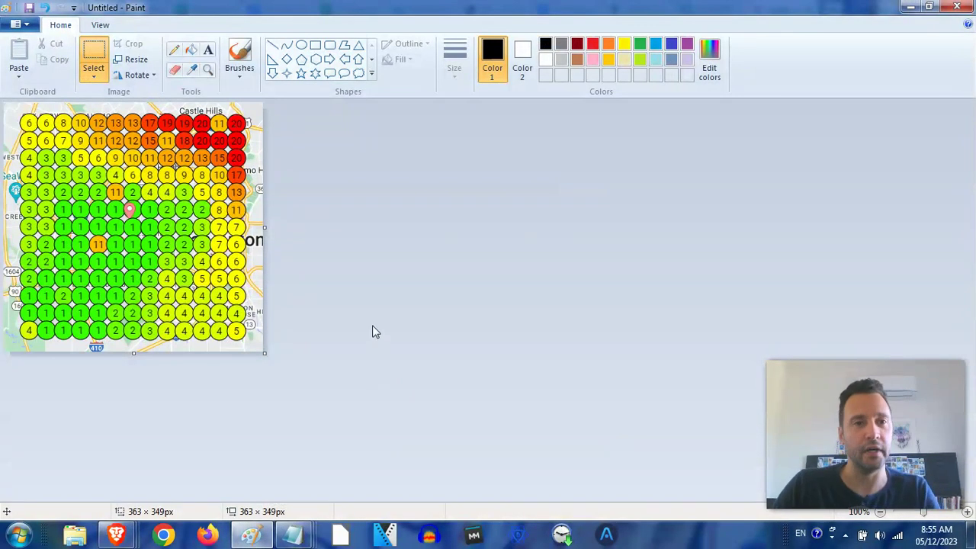
pyautogui.keyDown('ctrl'); pyautogui.scroll(3, 373, 332); pyautogui.keyUp('ctrl')
pyautogui.keyDown('ctrl'); pyautogui.scroll(-3, 374, 332); pyautogui.keyUp('ctrl')
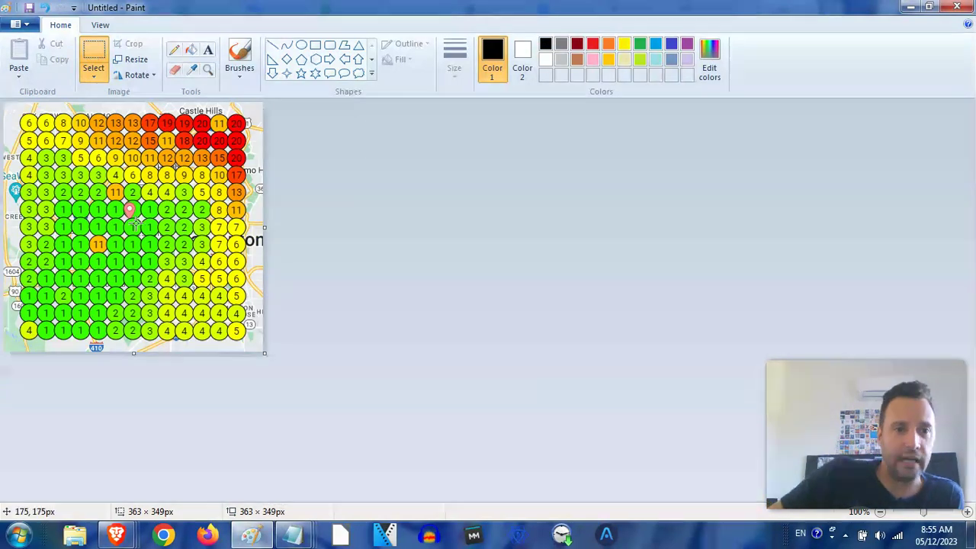
# Step: Switch back to the browser and review the business listings and the organic results below them
pyautogui.moveTo(118, 518)
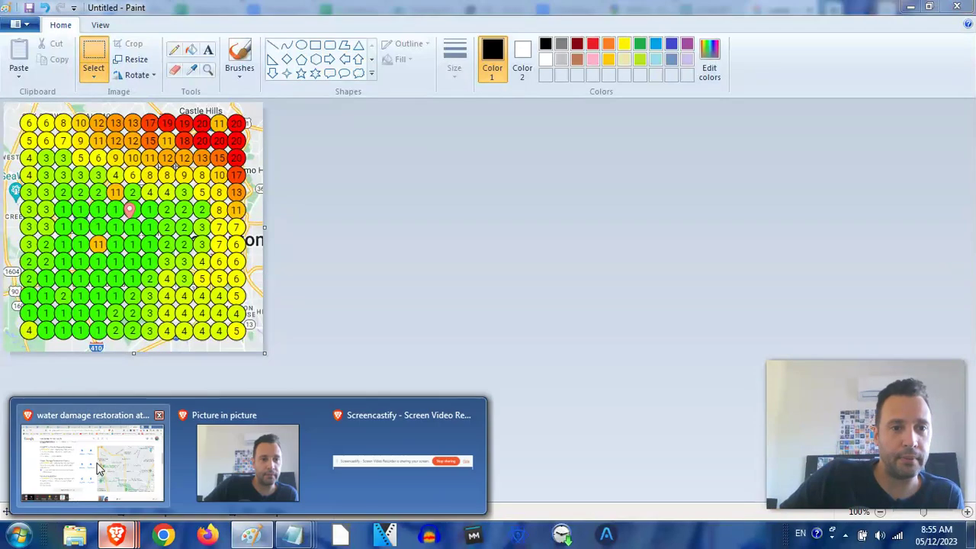
pyautogui.click(270, 461)
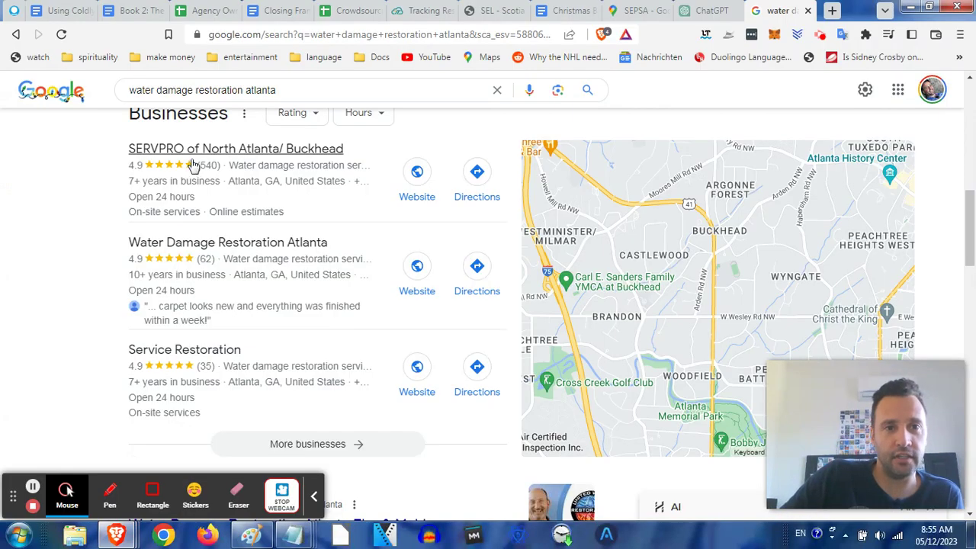
pyautogui.scroll(-3, 153, 312)
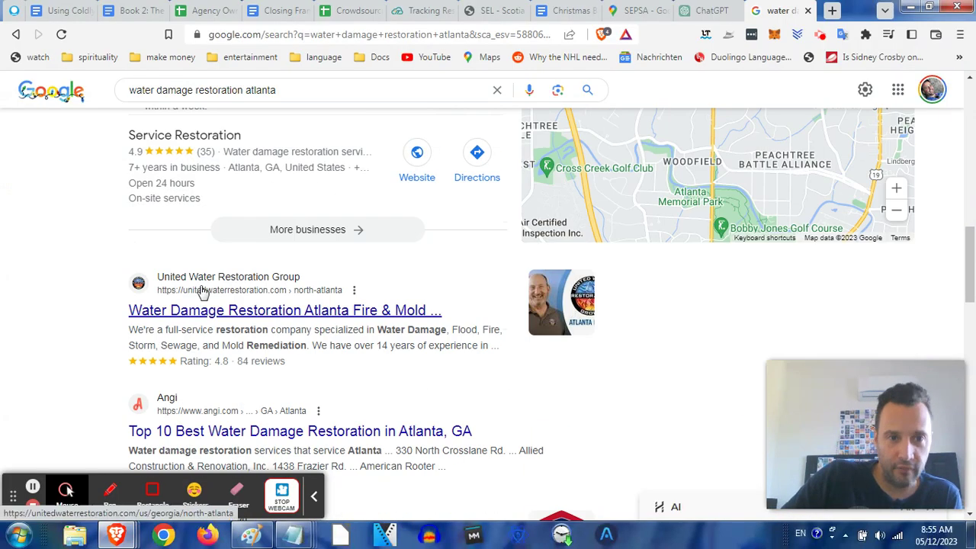
pyautogui.scroll(-3, 206, 343)
pyautogui.scroll(5, 213, 383)
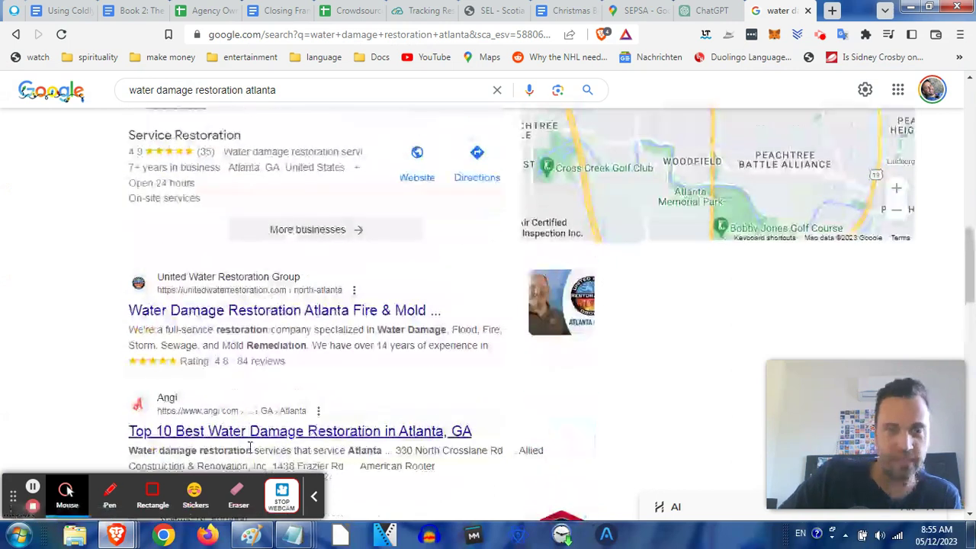
# Step: Revisit the ranking grid in Paint and return to the beginning of the Google results in the browser
pyautogui.moveTo(251, 533)
pyautogui.click(280, 454)
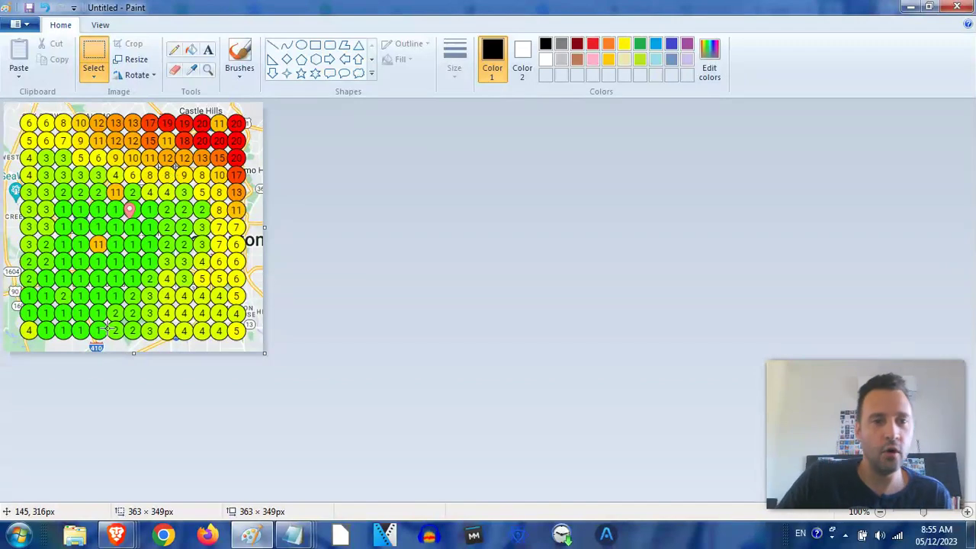
pyautogui.moveTo(116, 533)
pyautogui.click(91, 478)
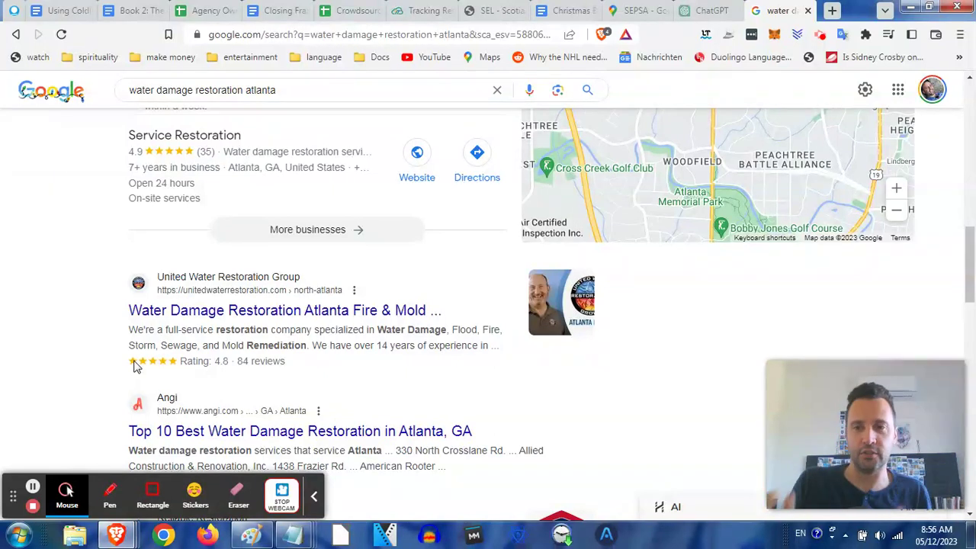
pyautogui.scroll(7, 42, 330)
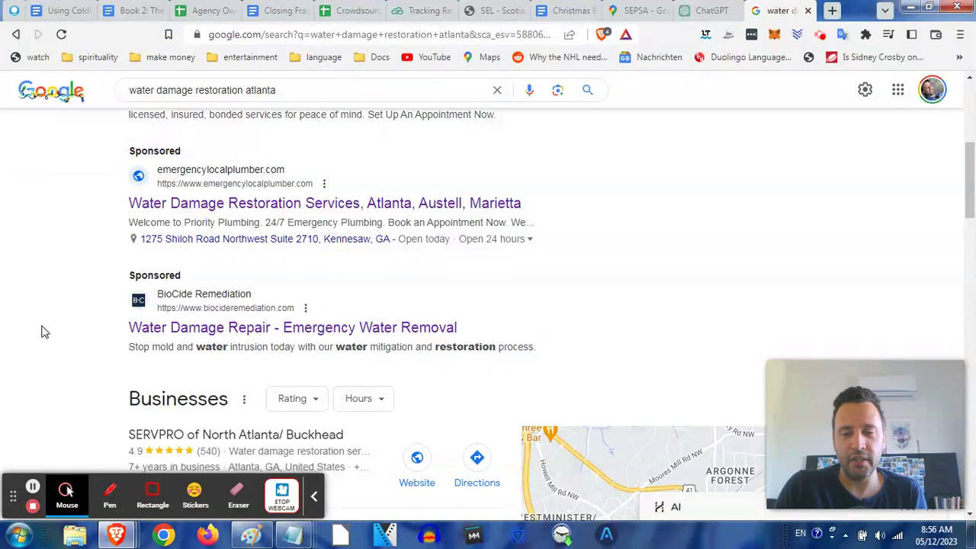
pyautogui.scroll(5, 44, 331)
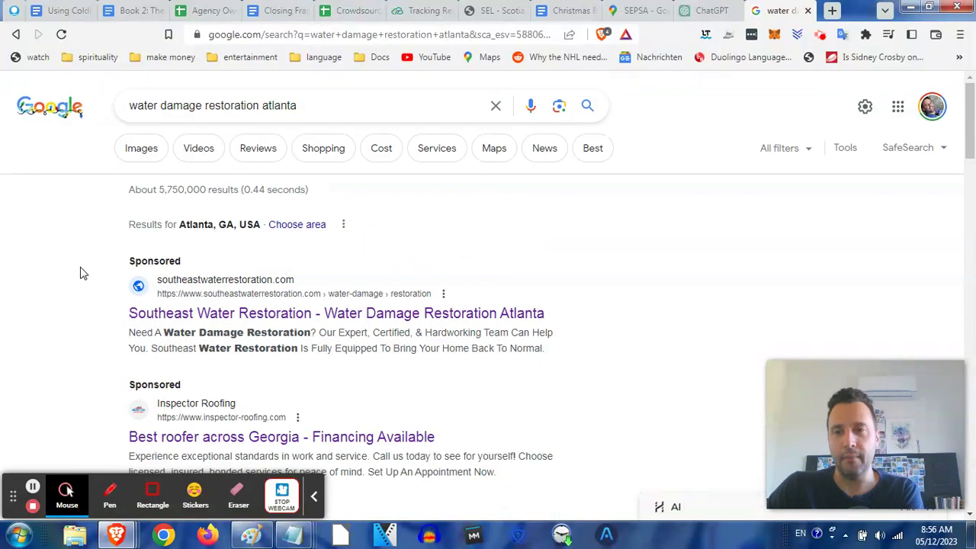
# Step: Search Google for "water damage restoration company atlanta" and look over the business listings
pyautogui.click(303, 105)
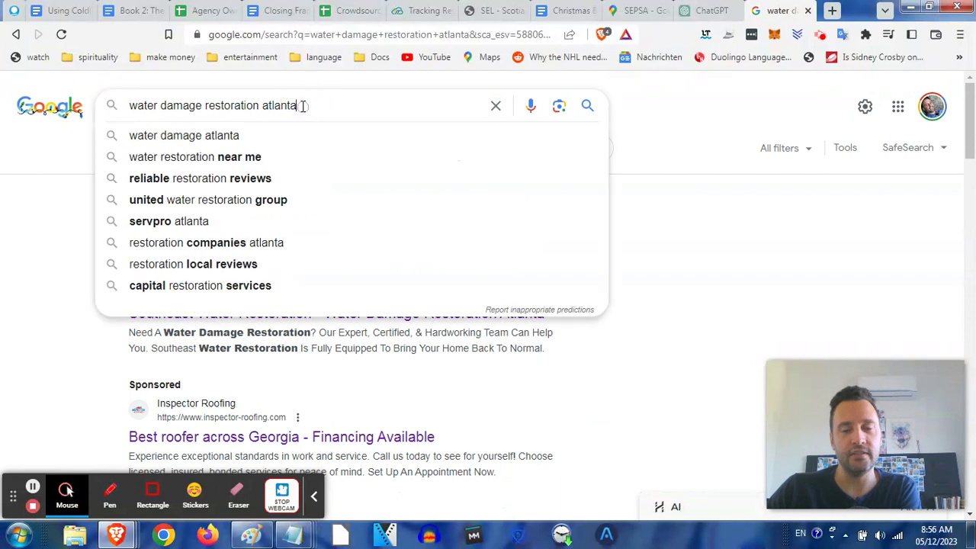
pyautogui.click(259, 105)
pyautogui.write('d')
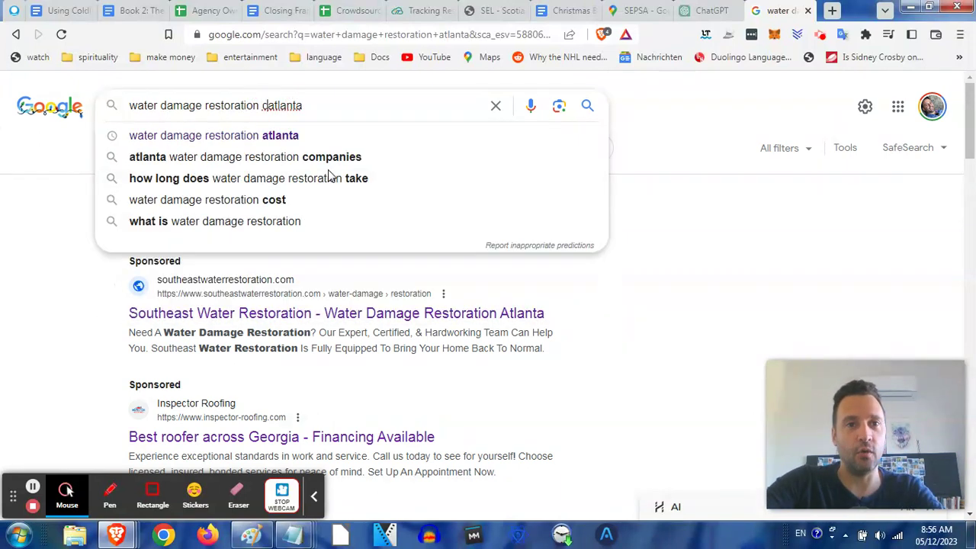
pyautogui.write('ompany')
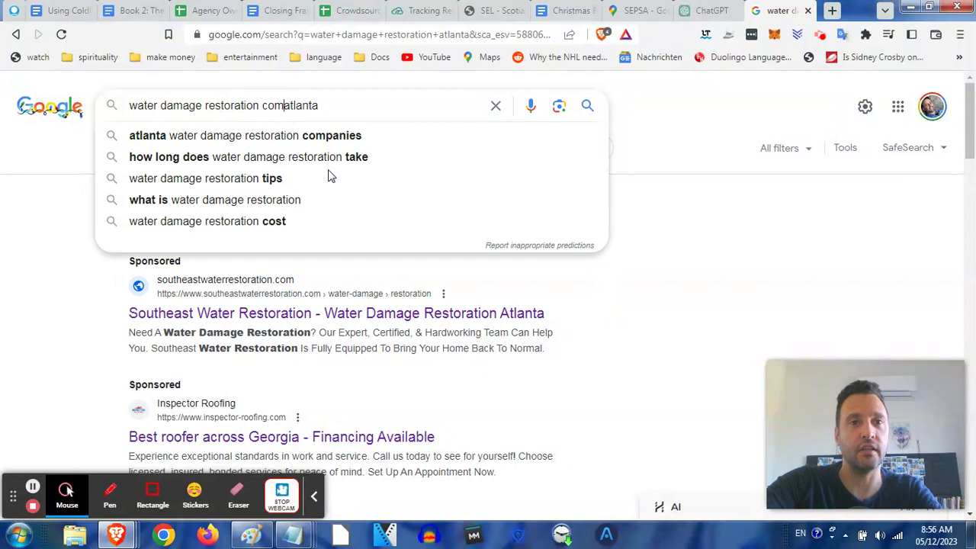
pyautogui.press('Return')
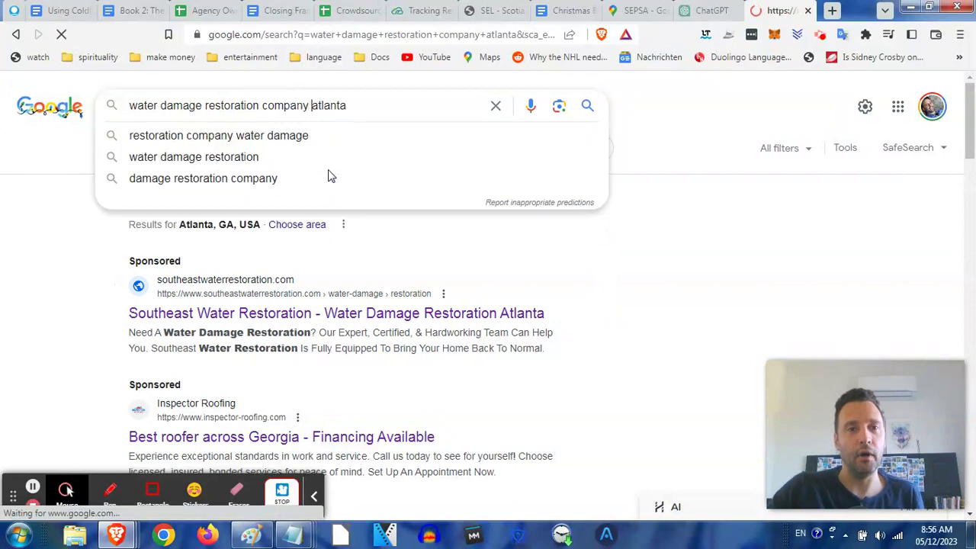
pyautogui.scroll(-8, 324, 225)
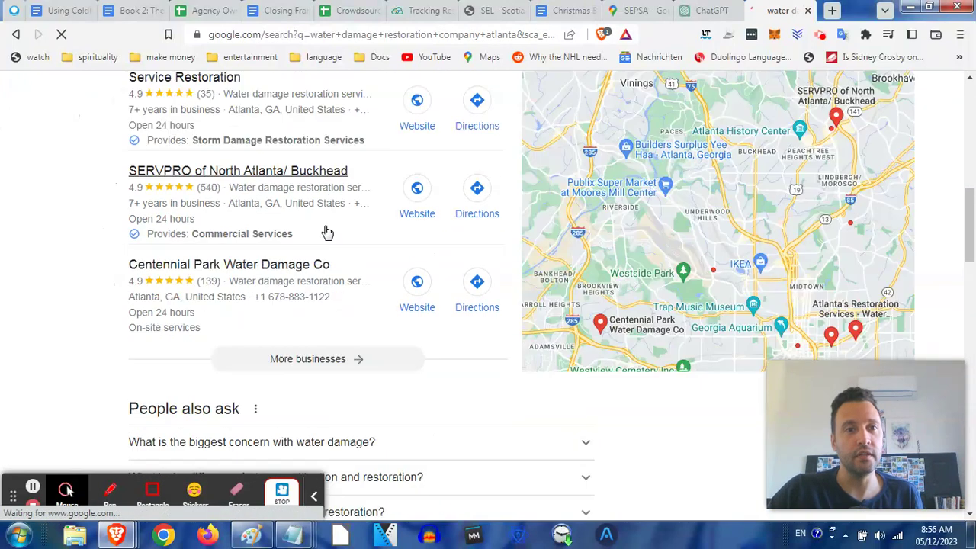
pyautogui.scroll(10, 328, 233)
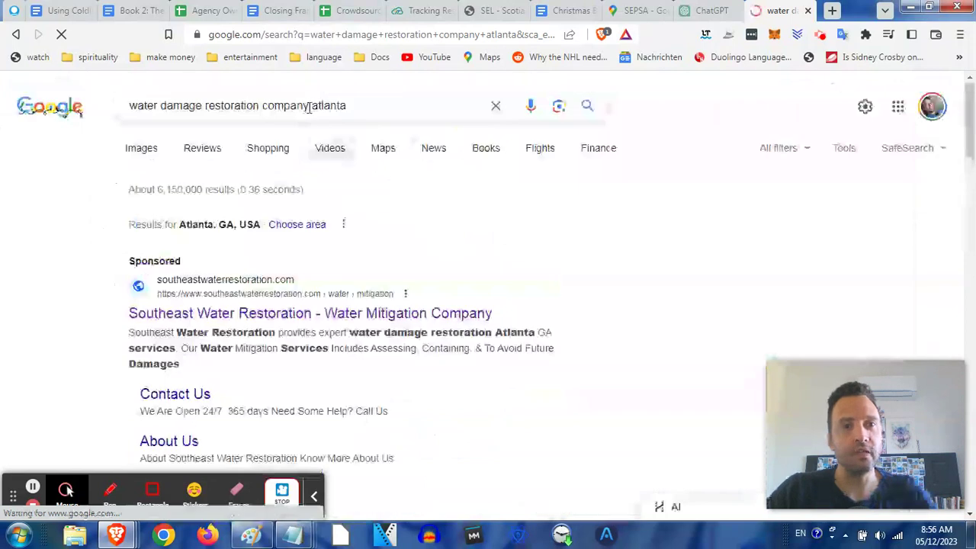
# Step: Change the search query to the plural "water damage restoration companies atlanta" and run it
pyautogui.click(309, 107)
pyautogui.press('BackSpace')
pyautogui.write('ies')
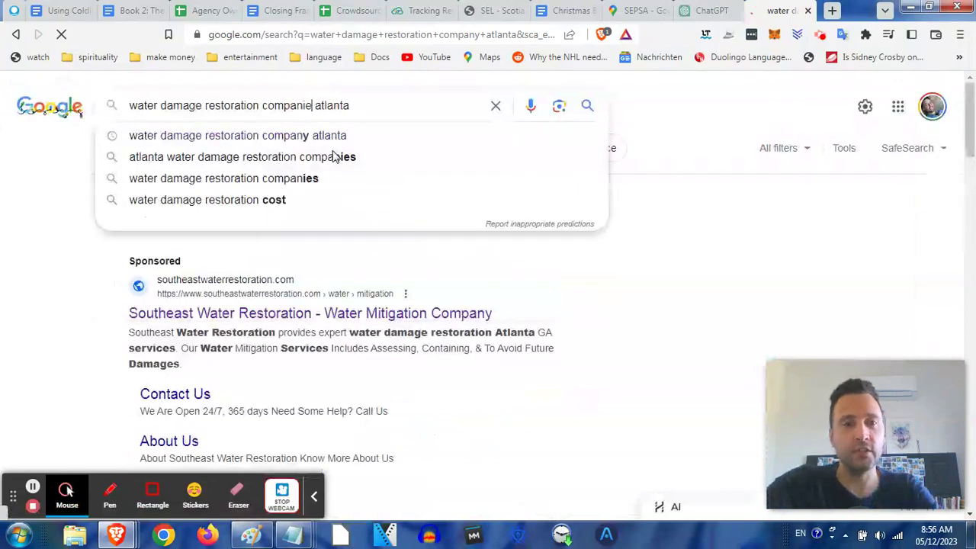
pyautogui.press('Return')
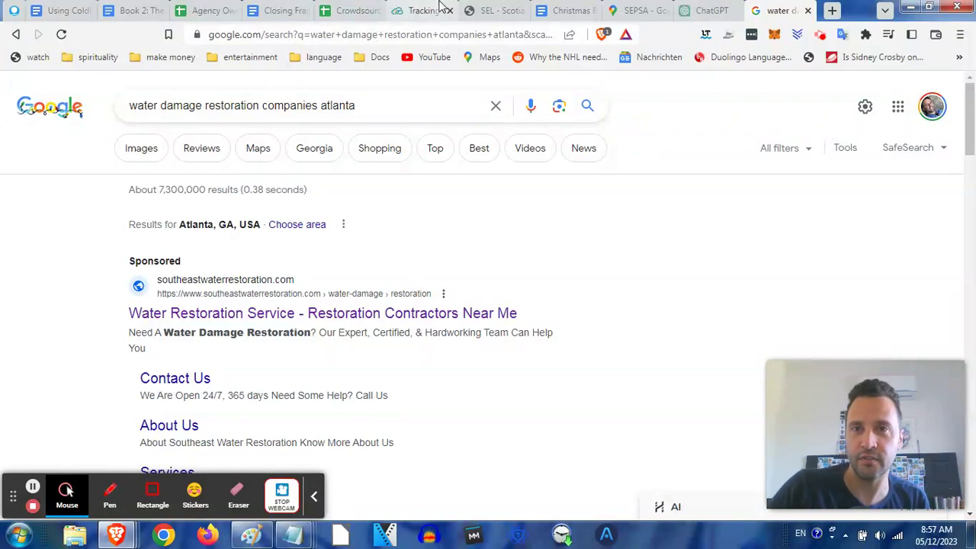
# Step: Open the ChatGPT conversation about the restoration company and review its prompts and the table of frequently asked questions per service
pyautogui.click(699, 9)
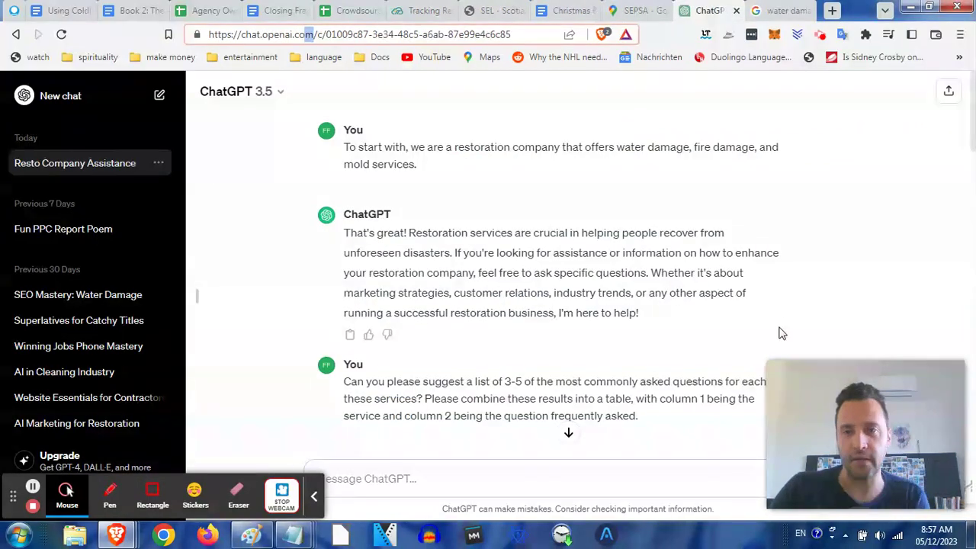
pyautogui.moveTo(792, 387); pyautogui.dragTo(2, 202)
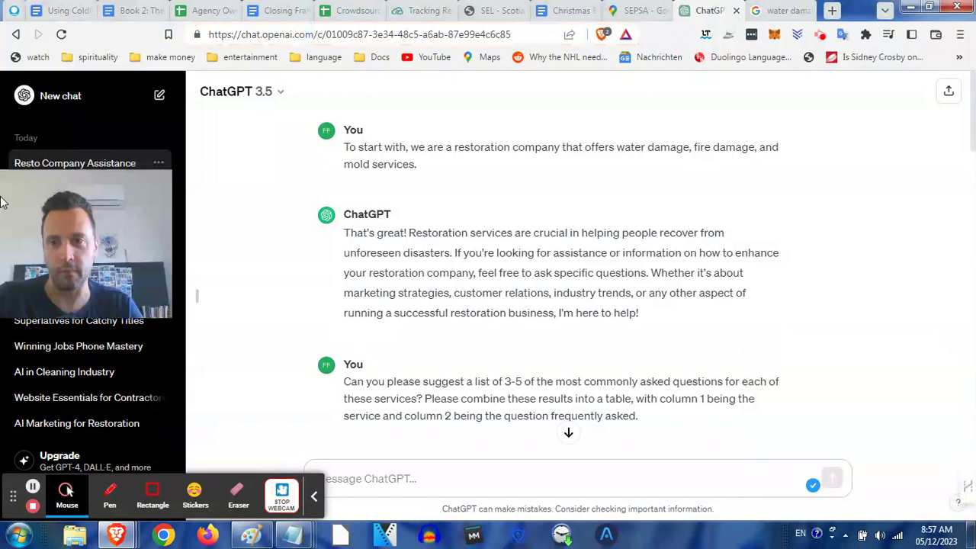
pyautogui.moveTo(304, 34); pyautogui.dragTo(313, 34)
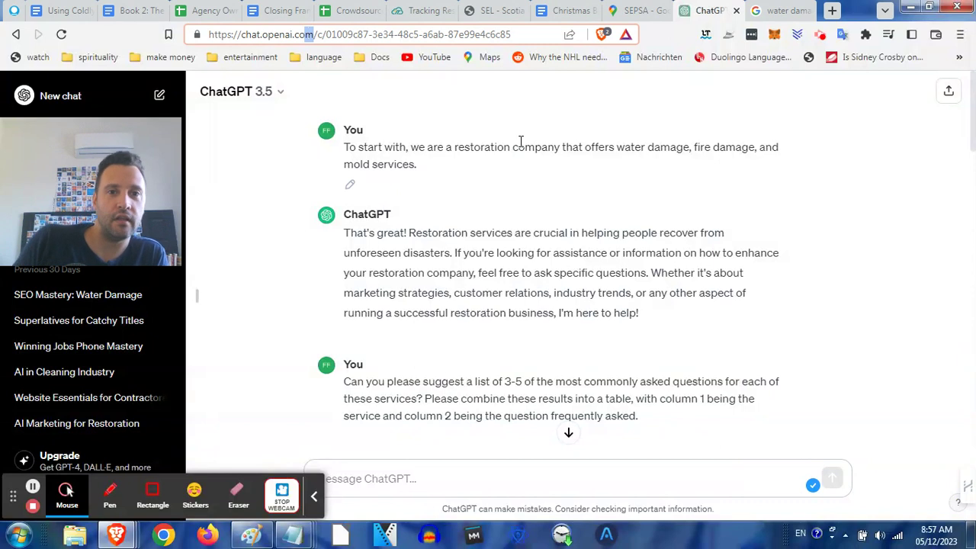
pyautogui.scroll(-2, 480, 213)
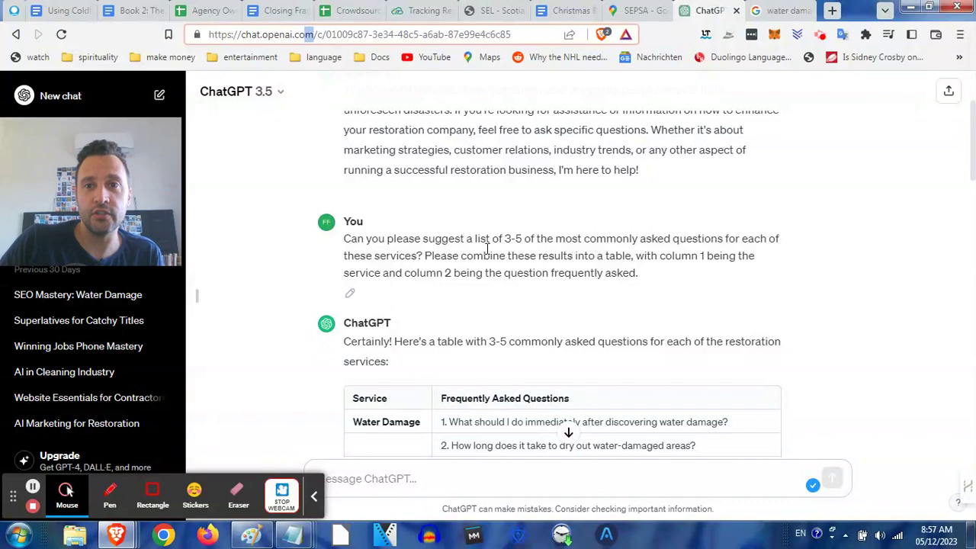
pyautogui.scroll(-2, 482, 252)
pyautogui.scroll(-1, 443, 253)
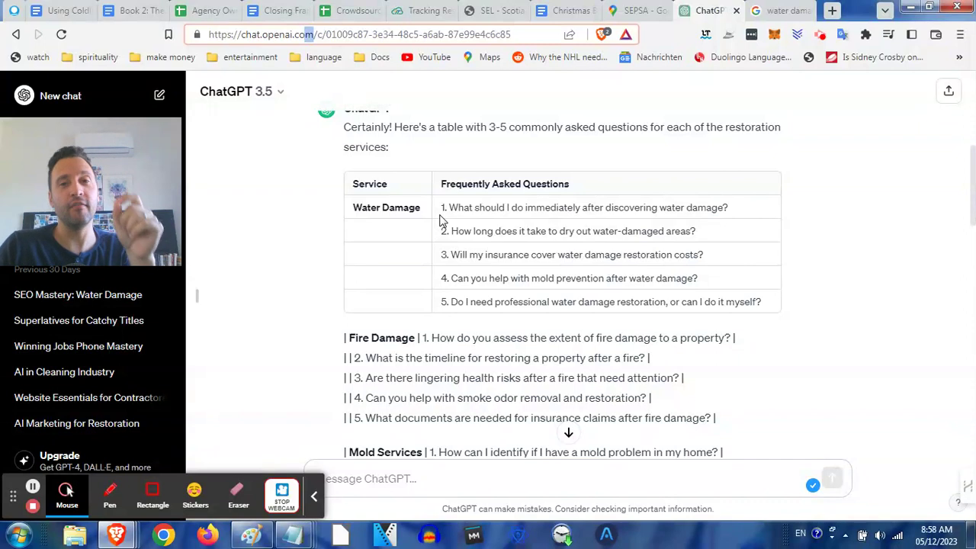
# Step: Return to the Google results, shorten the query to "atlanta" and open the city in Google Maps
pyautogui.click(774, 10)
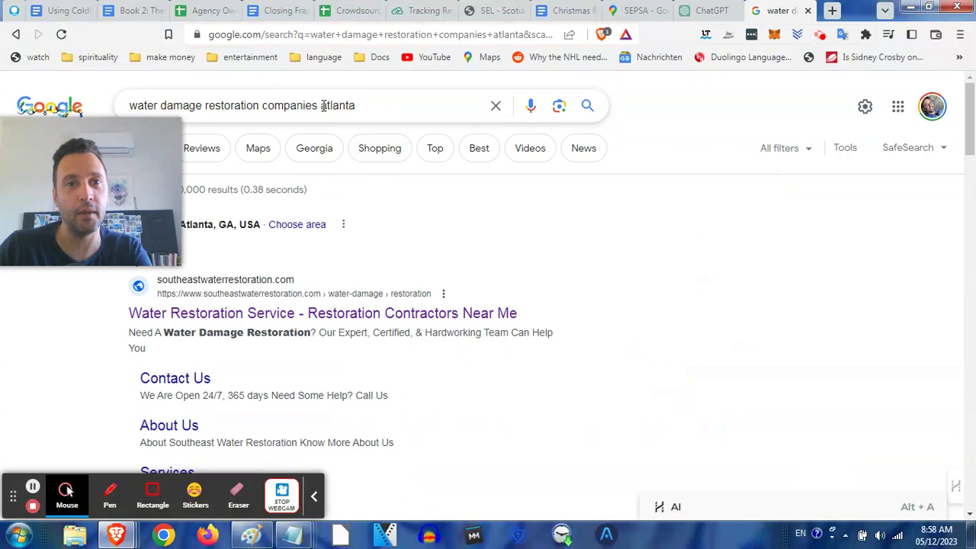
pyautogui.moveTo(319, 105); pyautogui.dragTo(122, 85)
pyautogui.press('BackSpace')
pyautogui.press('Return')
pyautogui.click(197, 149)
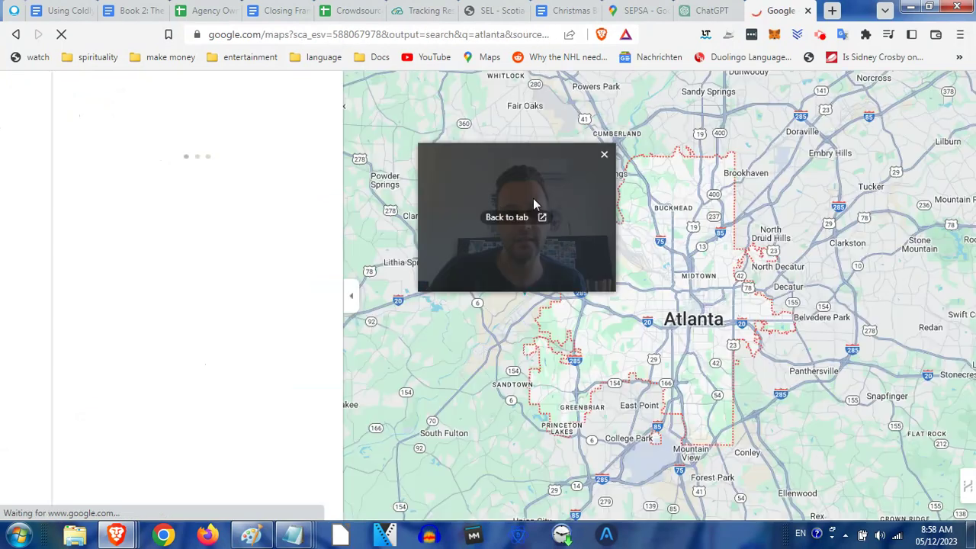
# Step: Search Google Maps for "water damage restoration midtown ga" and inspect the area around Midtown on the map
pyautogui.moveTo(533, 198); pyautogui.dragTo(387, 179)
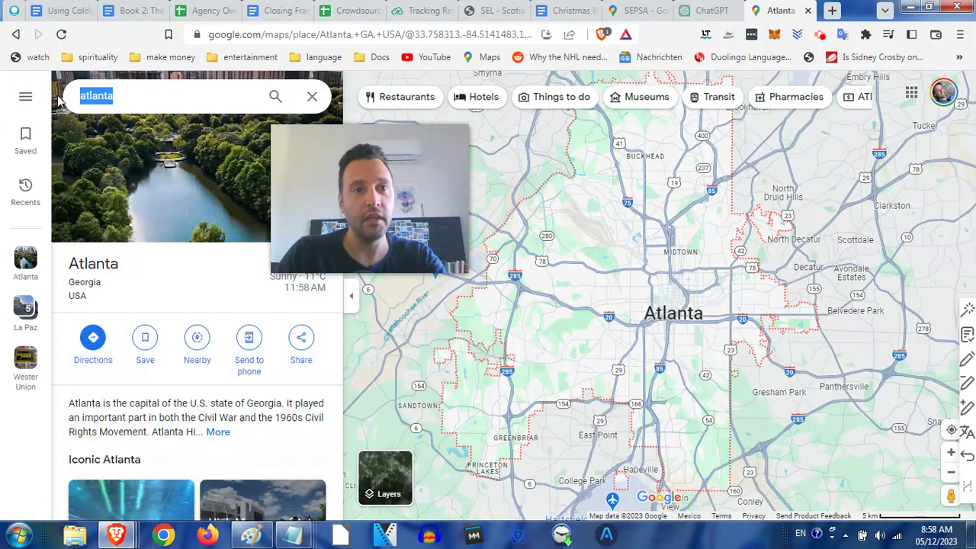
pyautogui.click(159, 98)
pyautogui.write('water da')
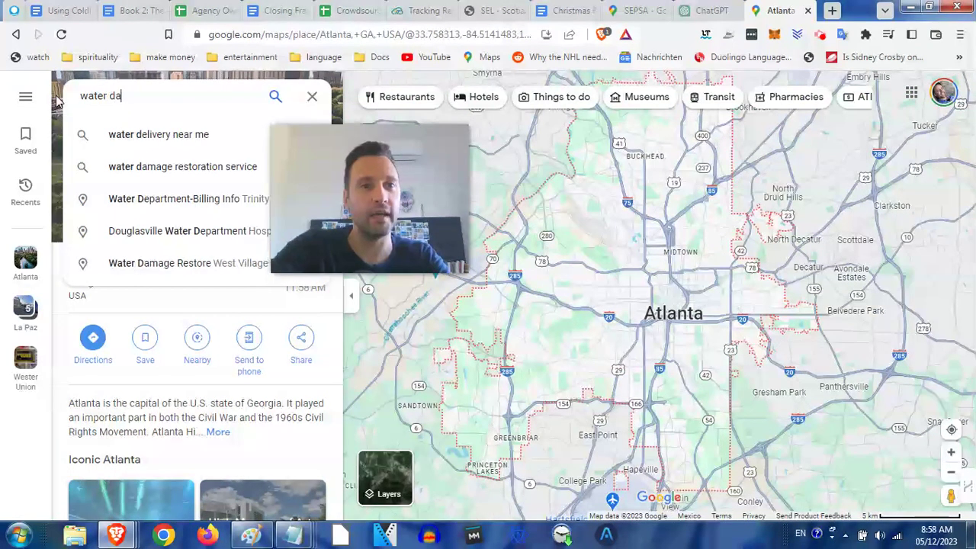
pyautogui.write('mage restoration')
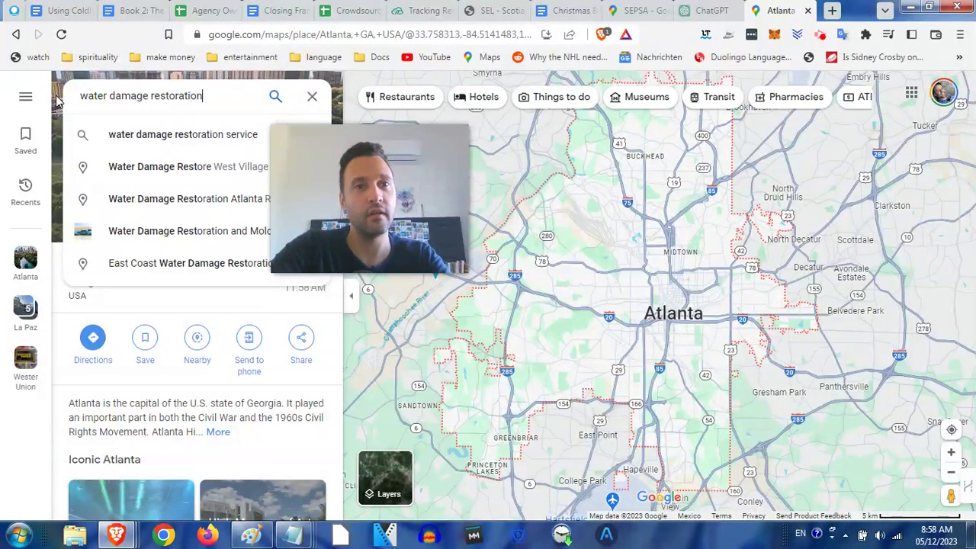
pyautogui.write(' midtown ga')
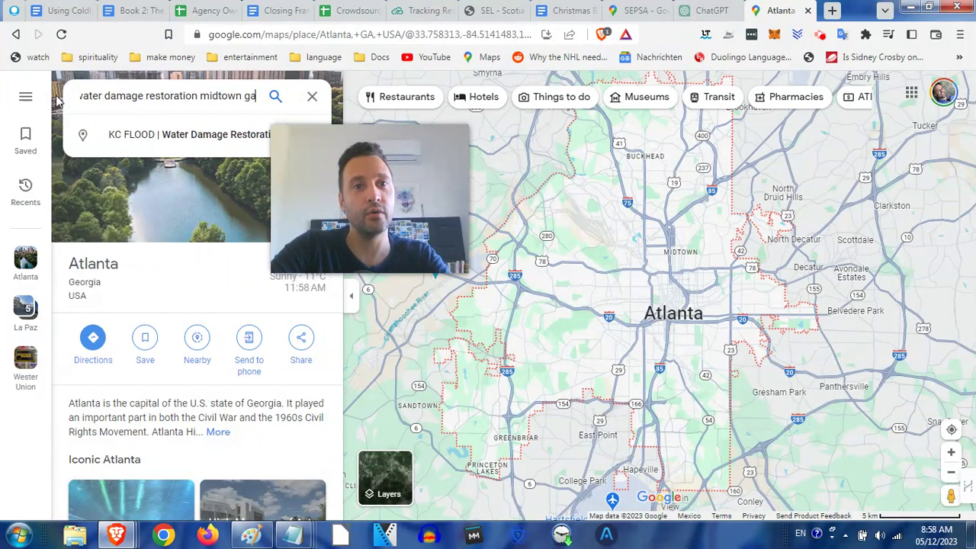
pyautogui.press('Return')
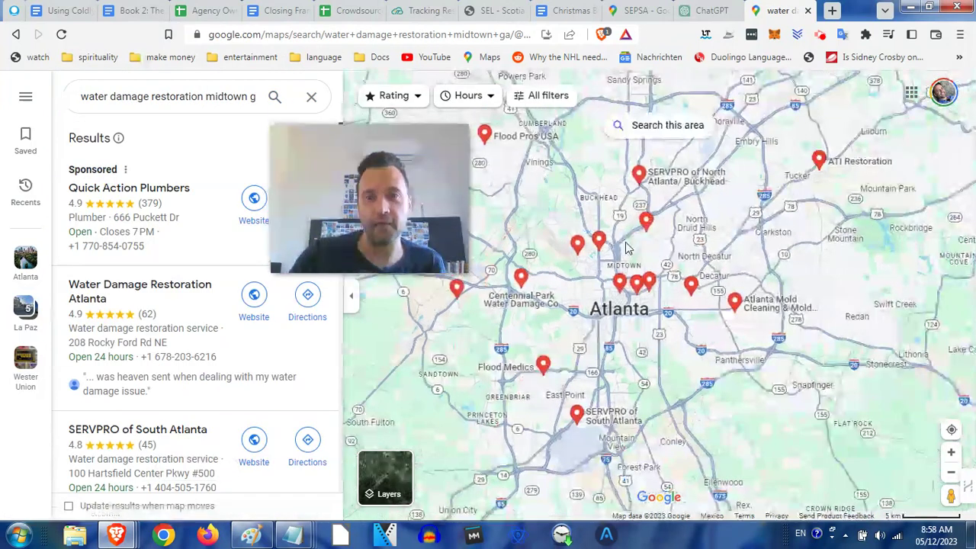
pyautogui.scroll(2, 619, 263)
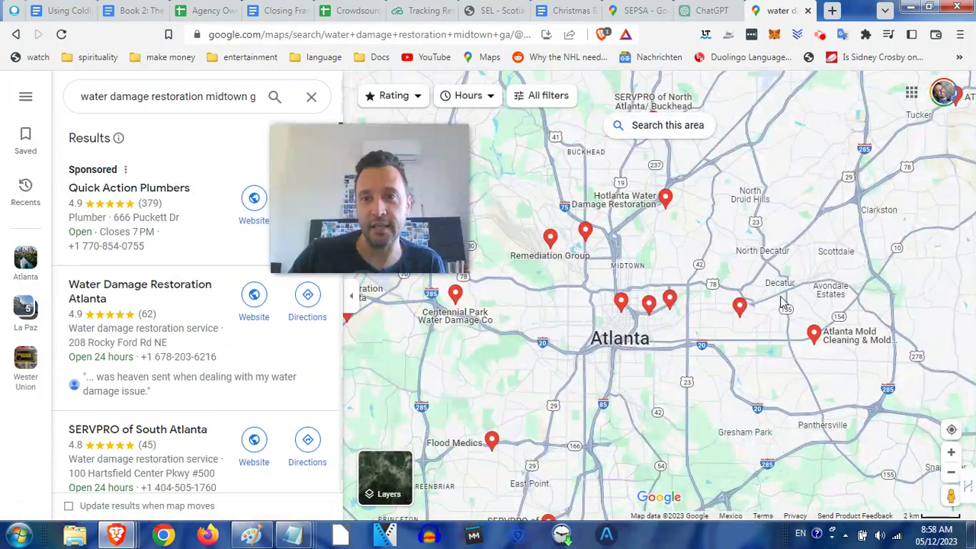
# Step: Inspect the neighbourhoods east of Midtown on the map and preview North Druid Hills
pyautogui.scroll(2, 751, 267)
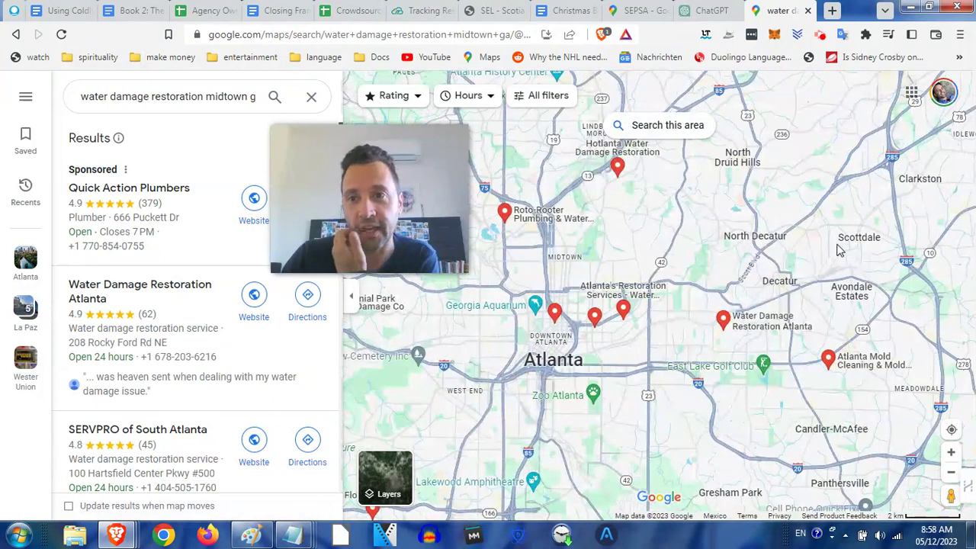
pyautogui.moveTo(746, 169)
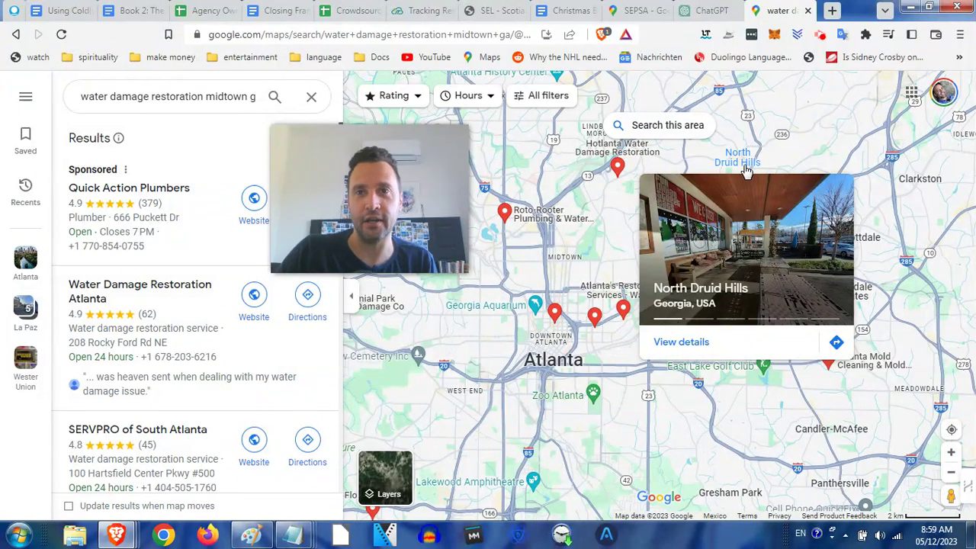
# Step: Switch to the ChatGPT conversation and review the frequently asked questions for water damage, fire damage and mold services
pyautogui.click(705, 10)
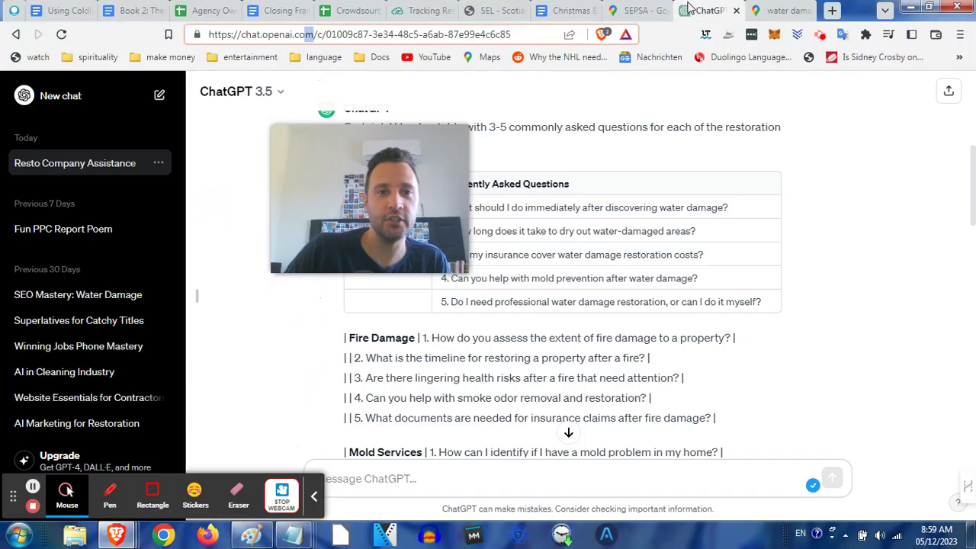
pyautogui.moveTo(436, 175); pyautogui.dragTo(259, 190)
pyautogui.scroll(-1, 387, 250)
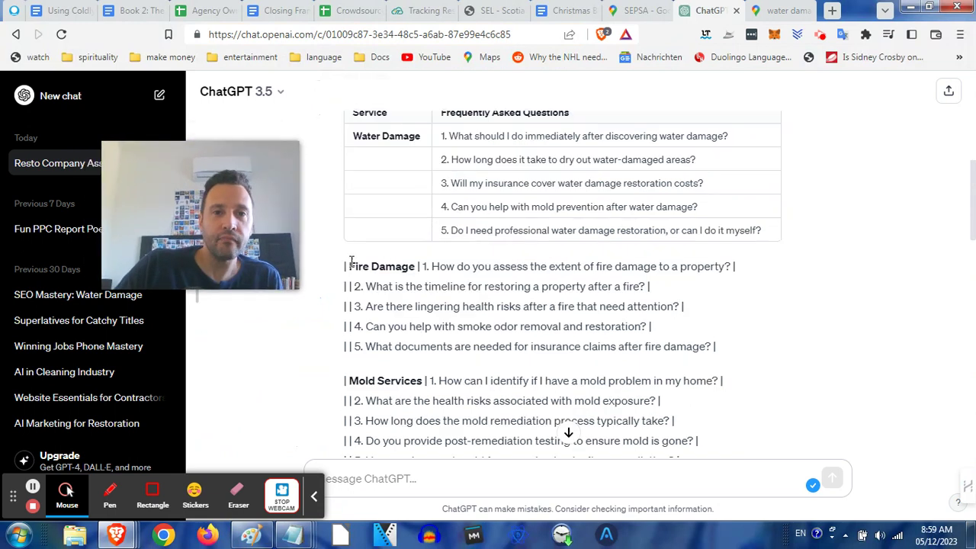
pyautogui.moveTo(346, 266); pyautogui.dragTo(417, 265)
pyautogui.click(412, 264)
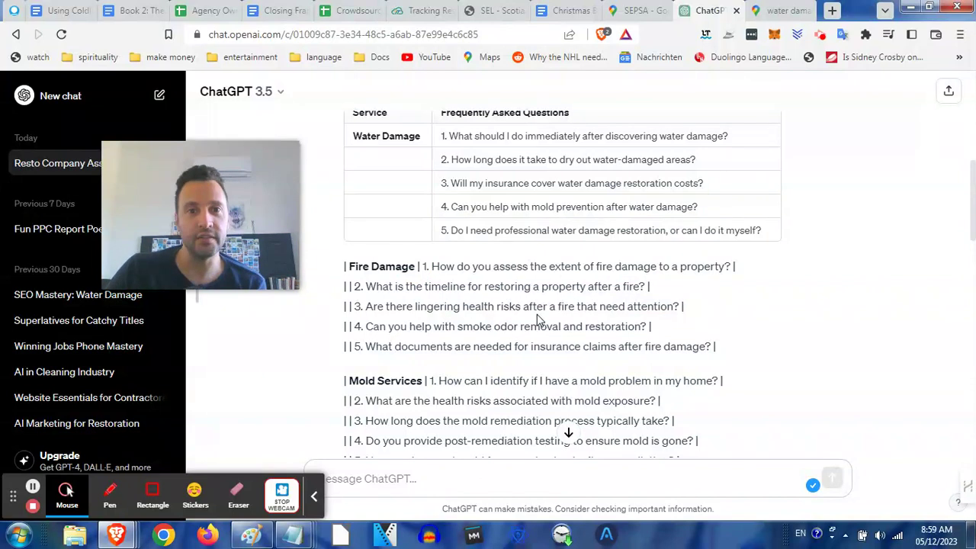
pyautogui.scroll(-2, 537, 320)
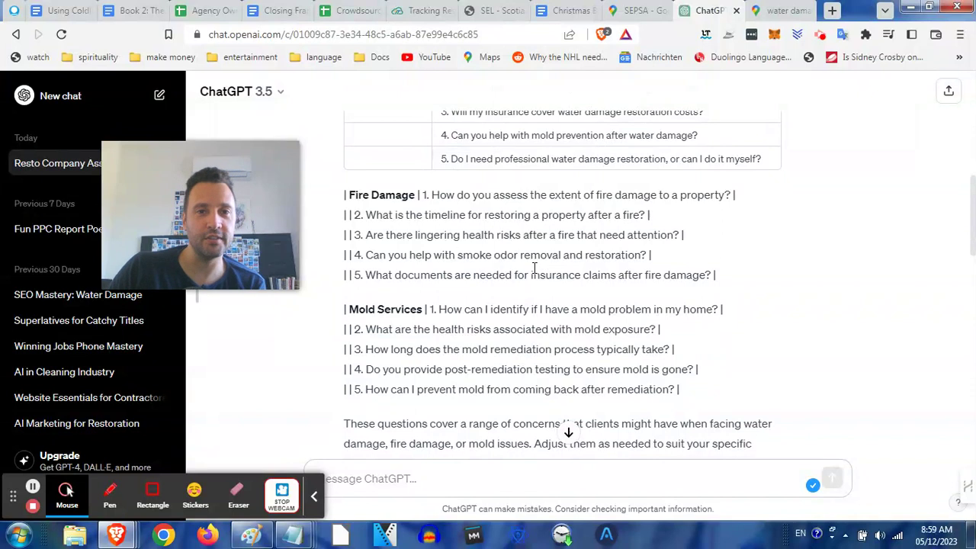
pyautogui.scroll(2, 447, 215)
pyautogui.scroll(-5, 448, 215)
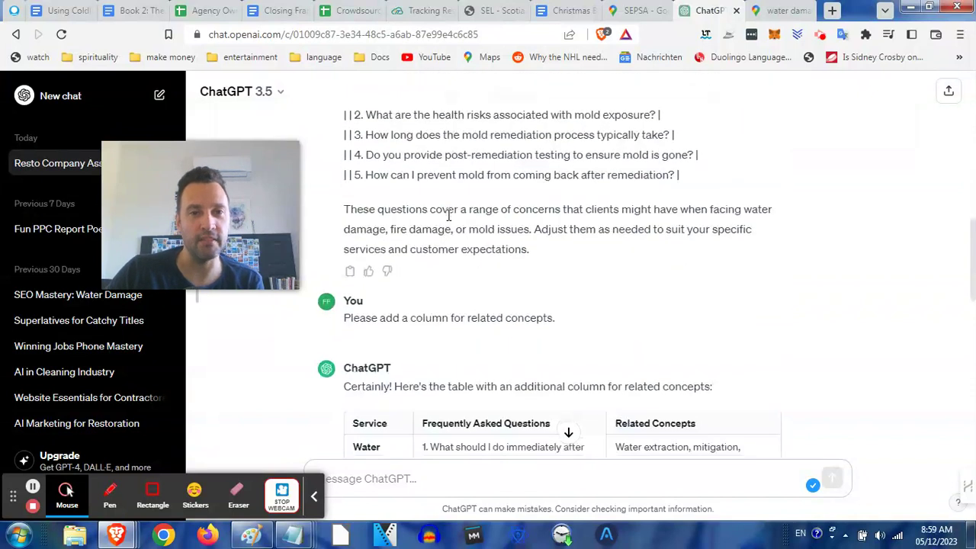
# Step: Review the "Please add a column for related concepts." prompt and the related concepts listed for each restoration service
pyautogui.scroll(-2, 448, 216)
pyautogui.scroll(-2, 448, 219)
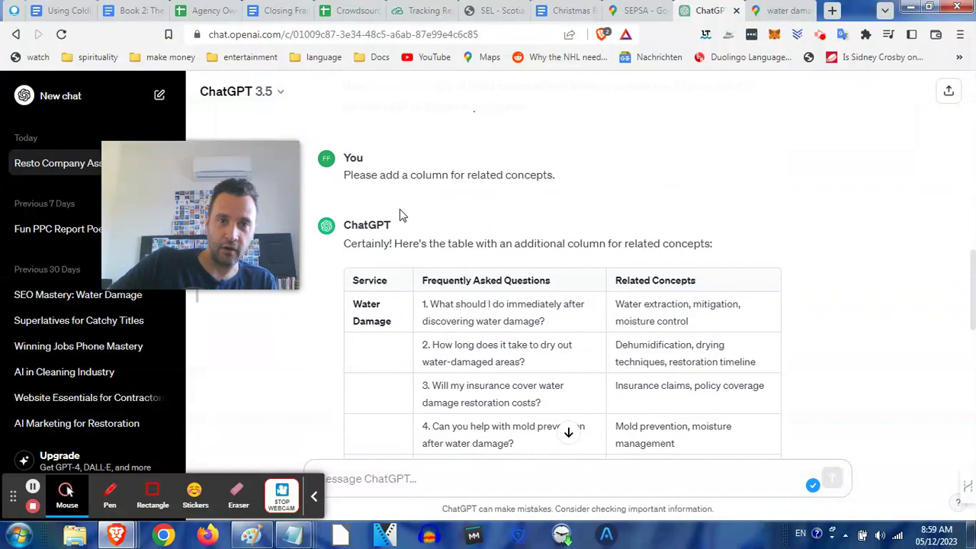
pyautogui.scroll(-2, 652, 262)
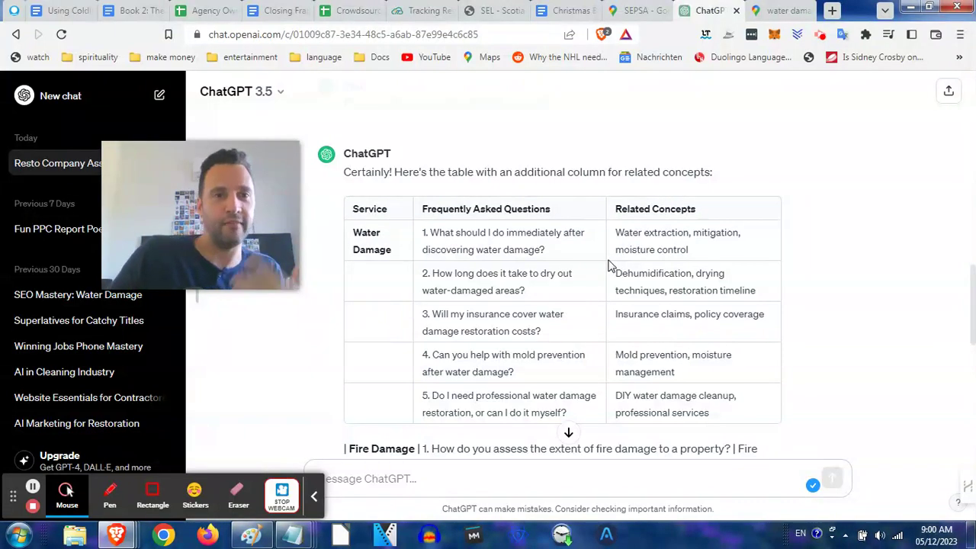
pyautogui.scroll(-2, 599, 220)
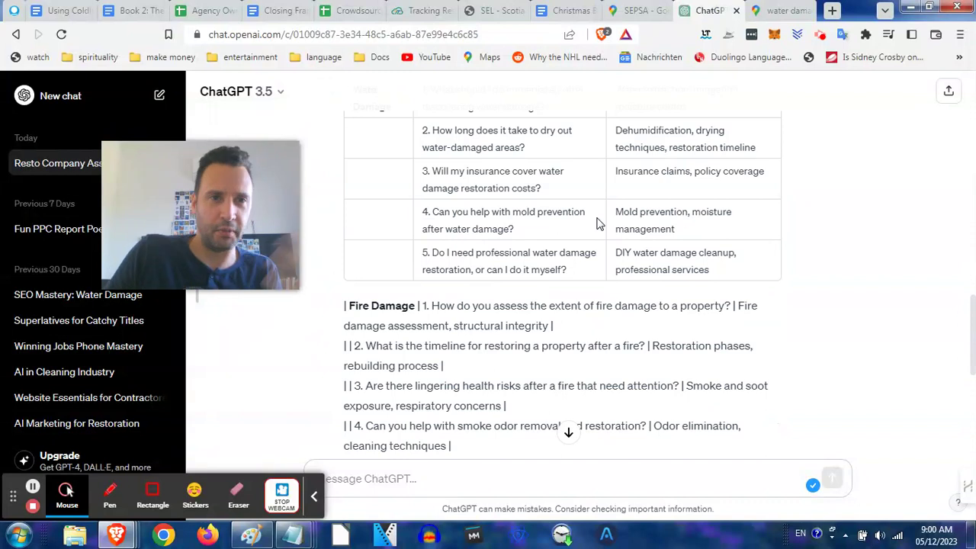
pyautogui.scroll(-3, 599, 229)
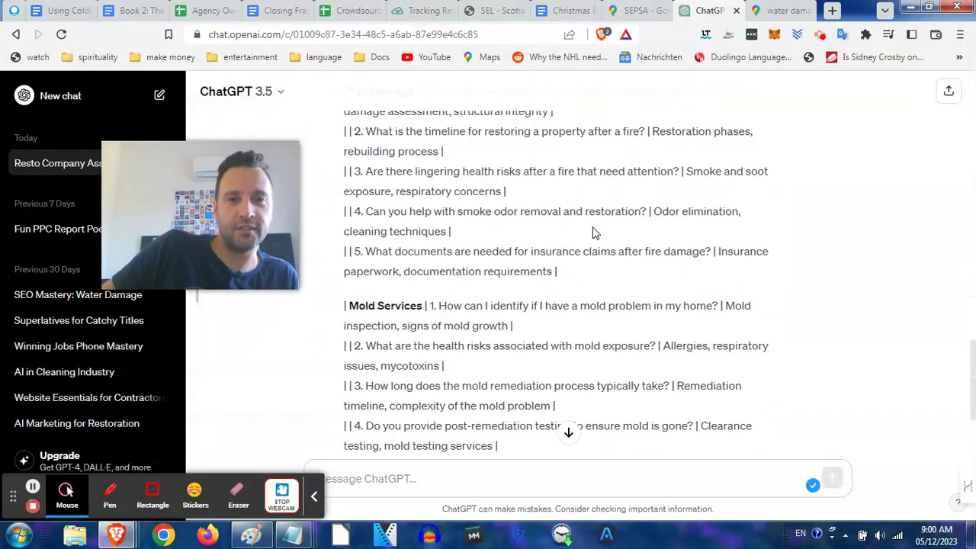
pyautogui.scroll(-3, 599, 234)
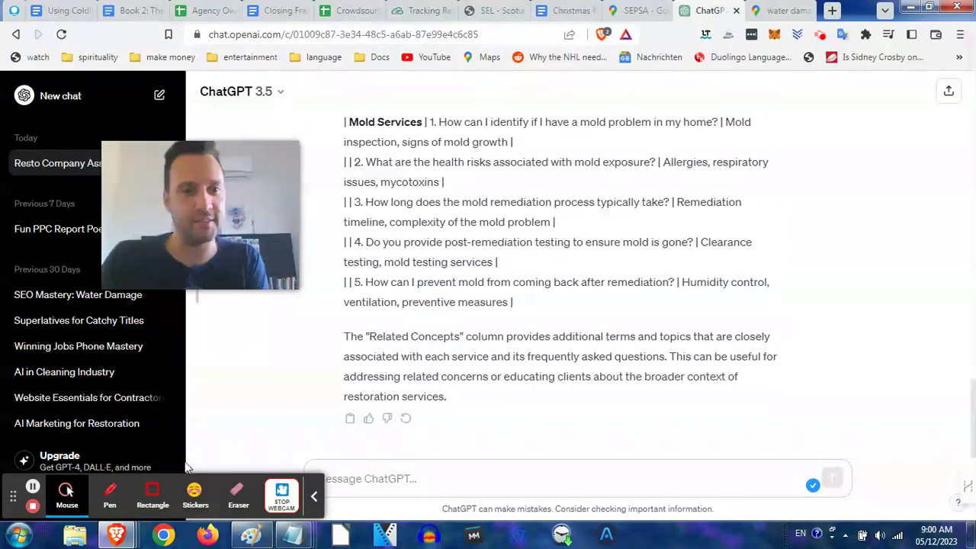
# Step: Copy the question "What should I do immediately after discovering water damage?" from the related concepts table into a new message
pyautogui.moveTo(16, 496); pyautogui.dragTo(33, 407)
pyautogui.click(352, 477)
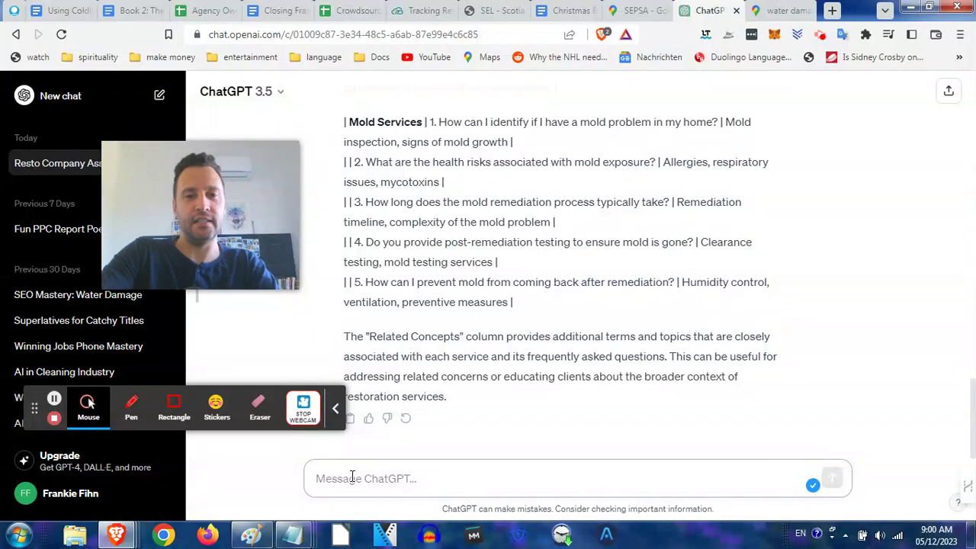
pyautogui.scroll(3, 446, 301)
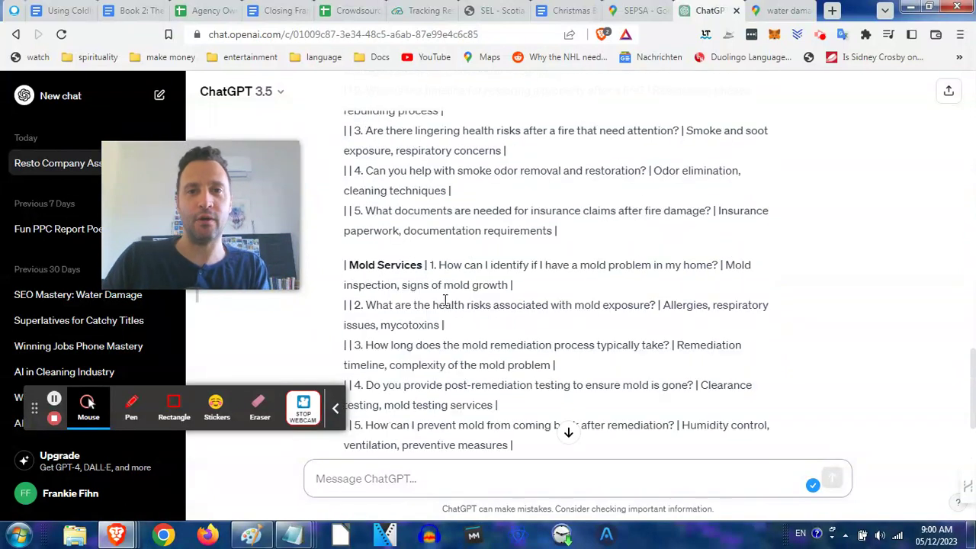
pyautogui.scroll(1, 446, 301)
pyautogui.scroll(2, 441, 306)
pyautogui.scroll(1, 435, 312)
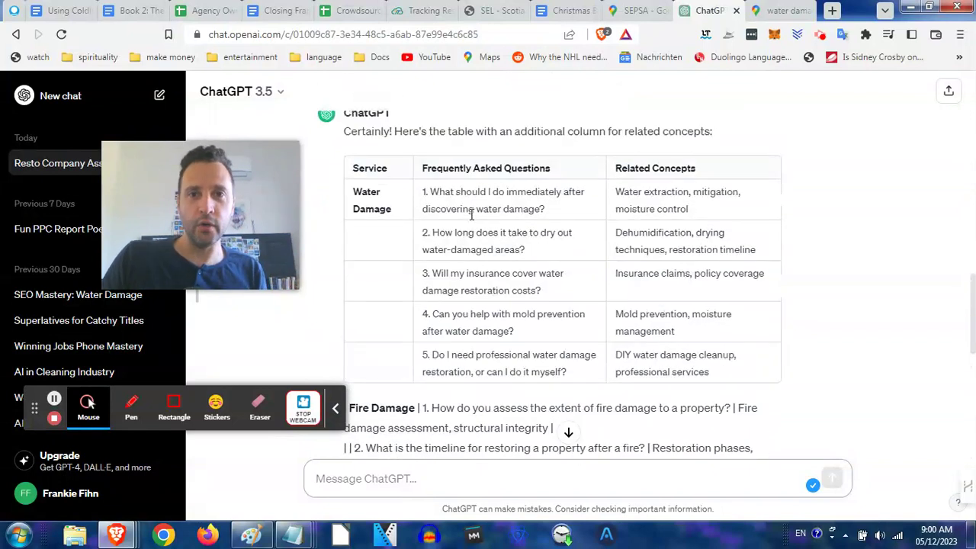
pyautogui.moveTo(429, 191); pyautogui.dragTo(551, 208)
pyautogui.hotkey('ctrl', 'c')
pyautogui.scroll(-8, 458, 343)
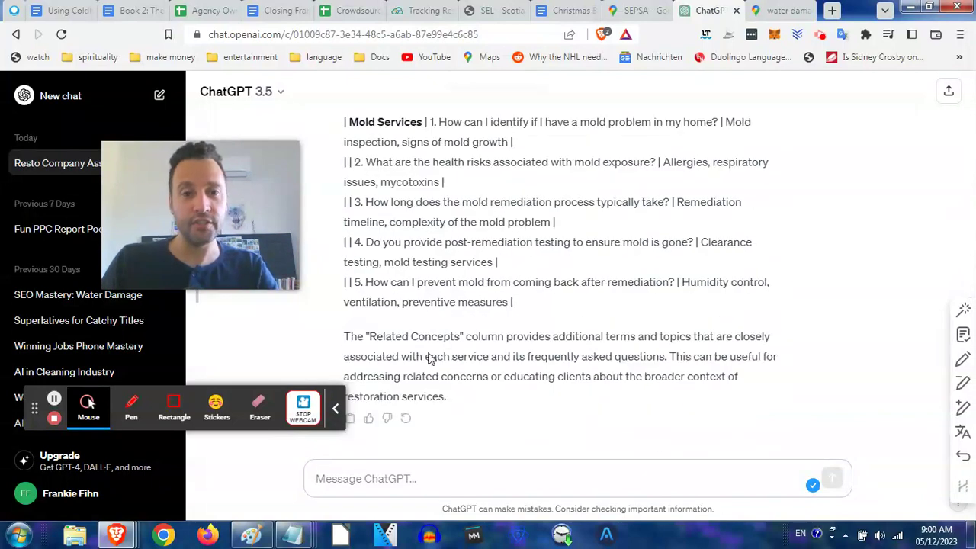
pyautogui.click(429, 477)
pyautogui.hotkey('ctrl', 'v')
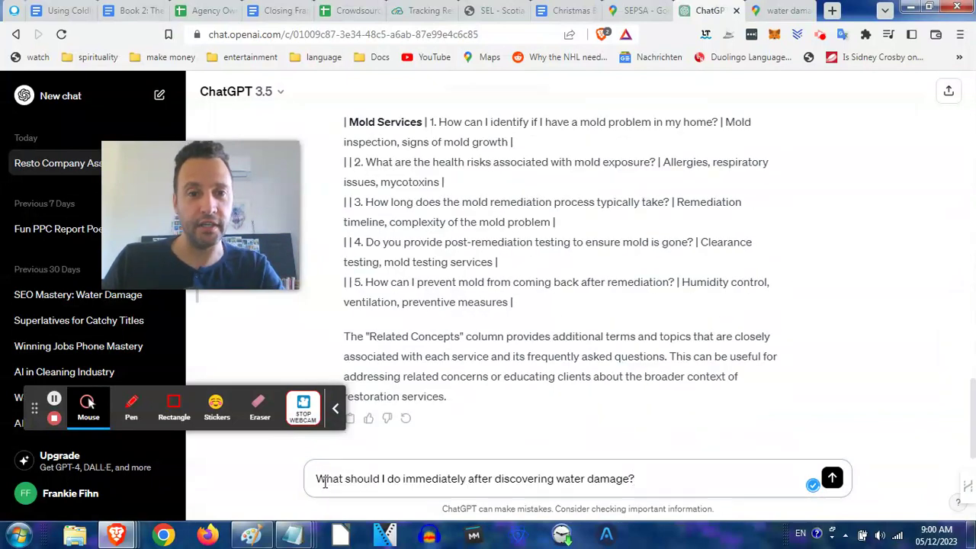
# Step: Send the request "Please help me to write a 500 word blog post about 'what should I do immediately after discovering water damage in my midtown home'."
pyautogui.moveTo(304, 34); pyautogui.dragTo(313, 34)
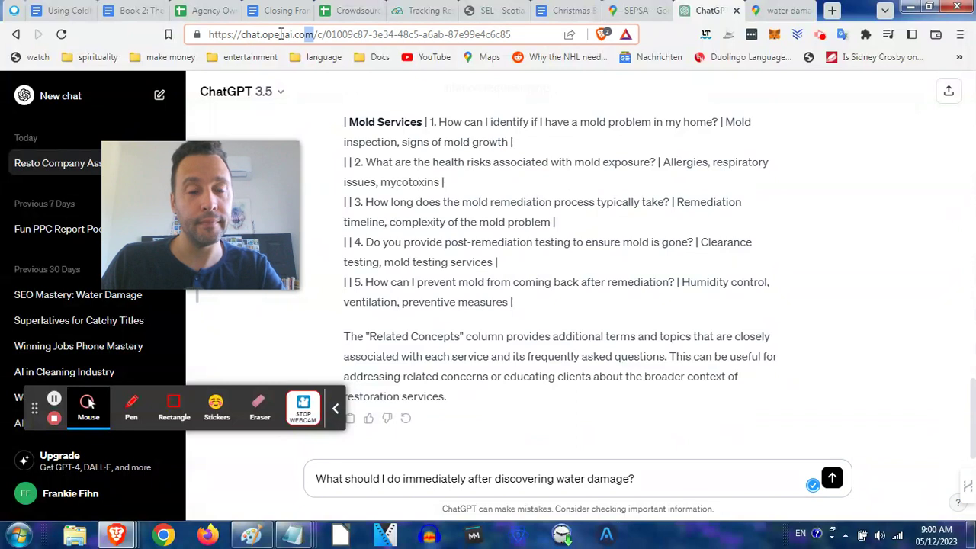
pyautogui.moveTo(327, 478); pyautogui.dragTo(290, 482)
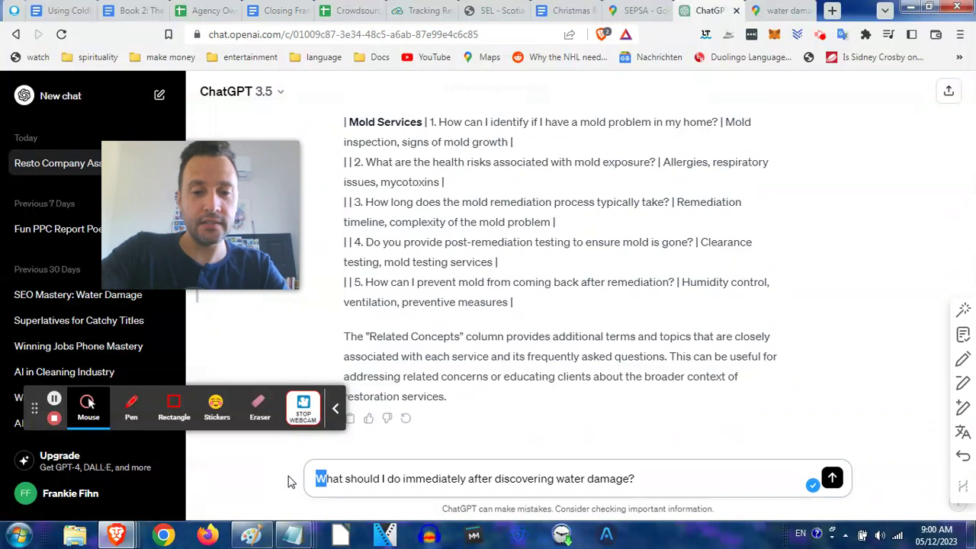
pyautogui.write('Flease hel')
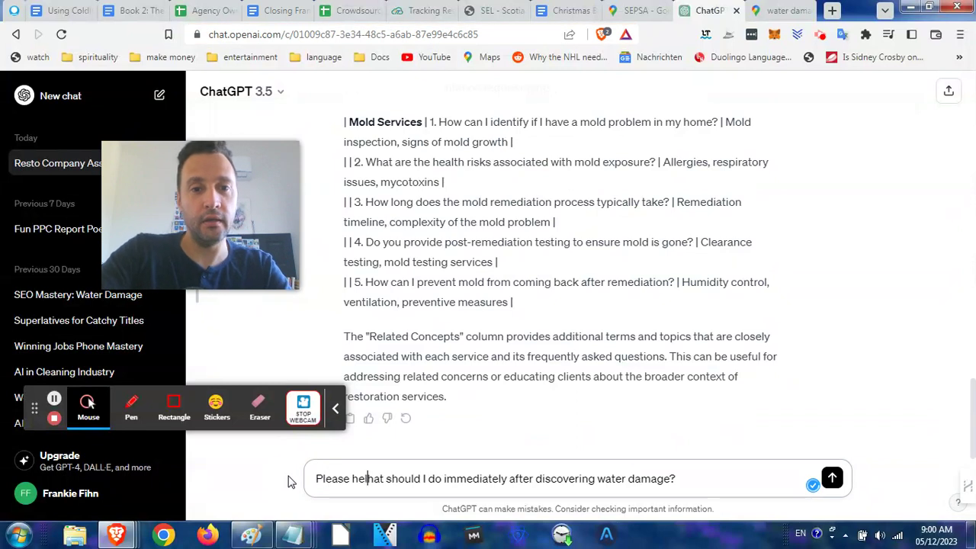
pyautogui.write('p me')
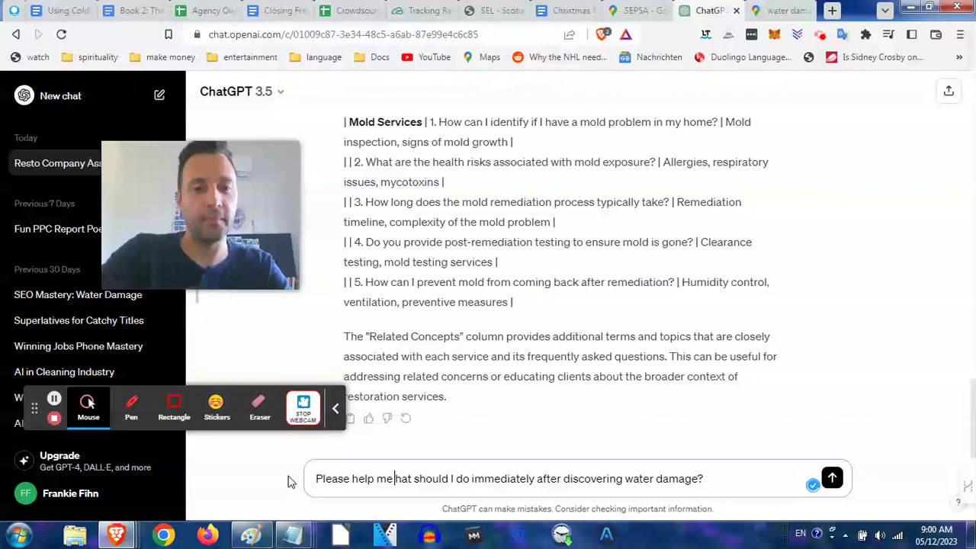
pyautogui.write(' to write a 500 word blog post about "w')
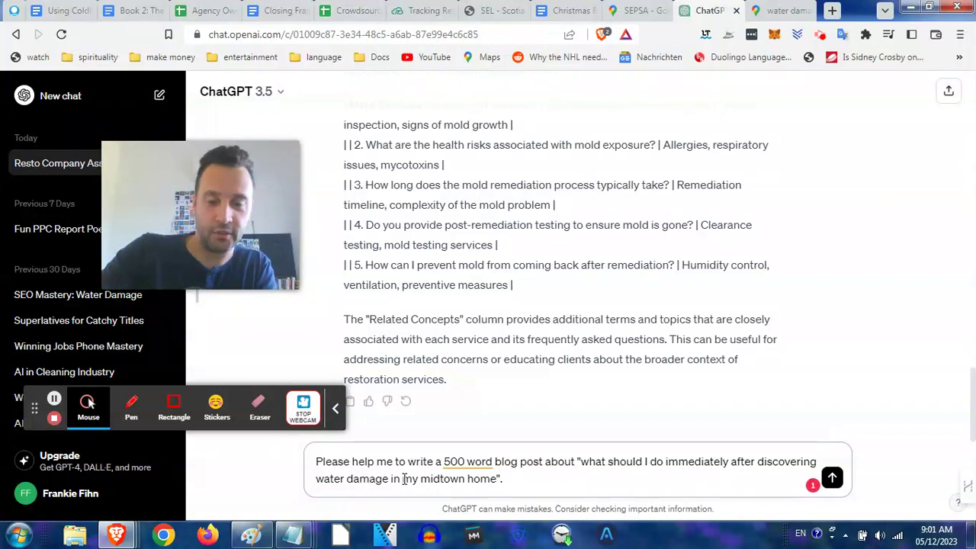
pyautogui.press('Return')
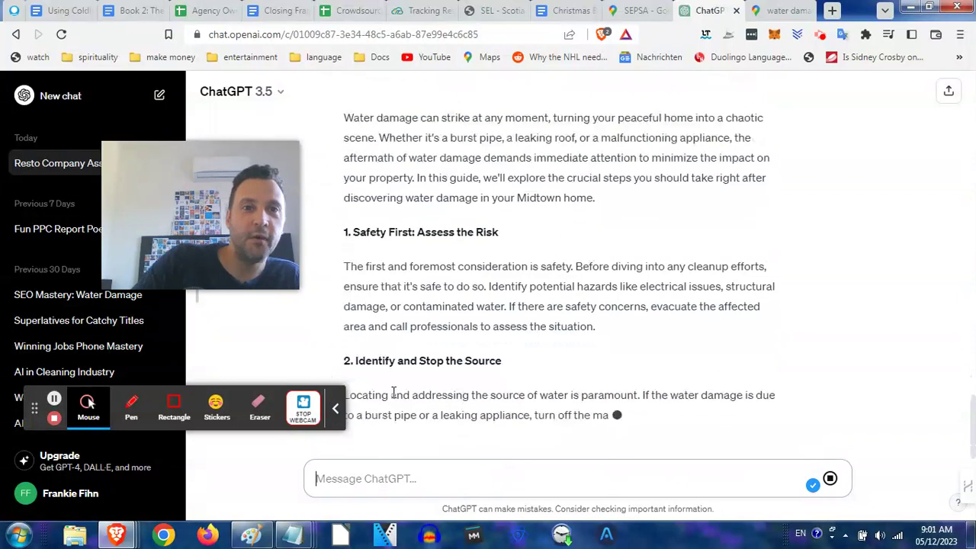
# Step: Read through the generated Midtown water damage blog post from its title to the conclusion
pyautogui.scroll(2, 398, 353)
pyautogui.scroll(-4, 426, 294)
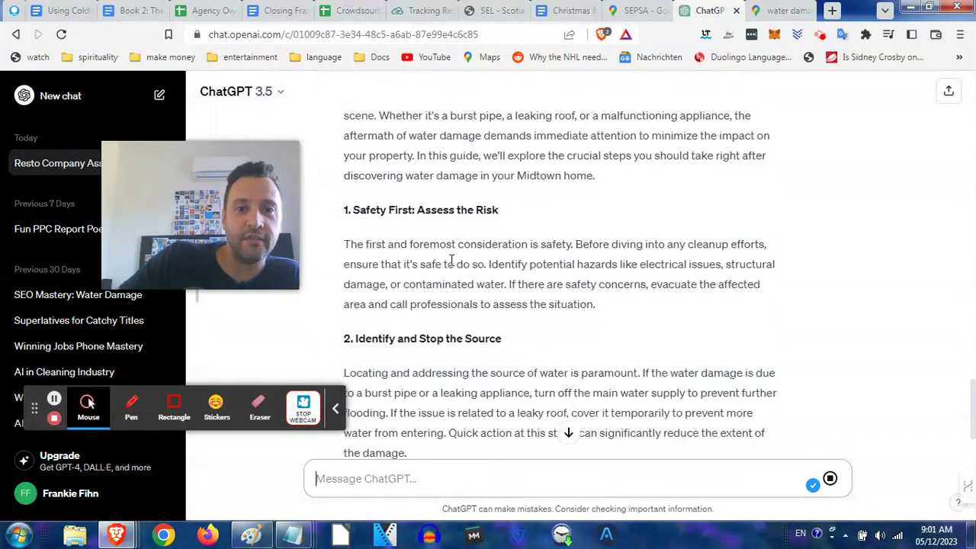
pyautogui.scroll(-3, 465, 229)
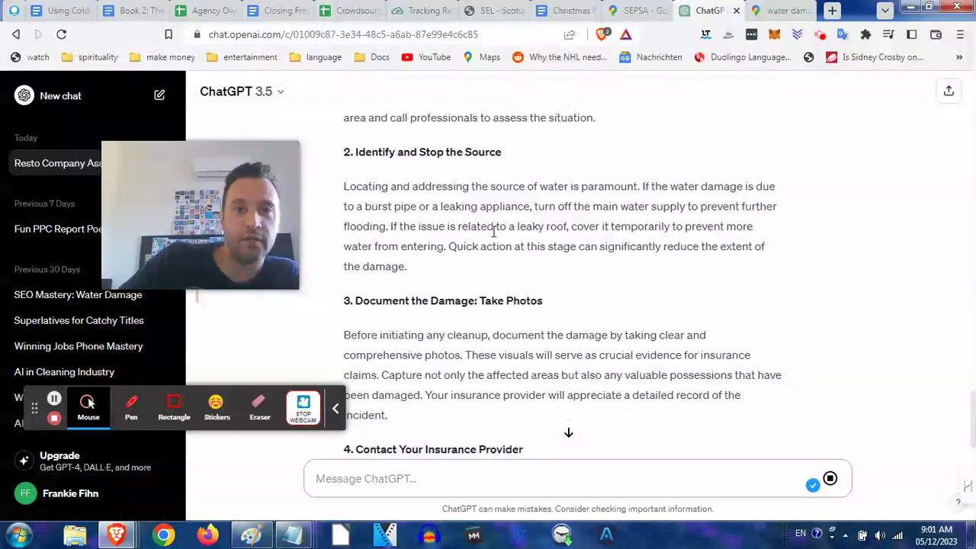
pyautogui.scroll(-3, 456, 244)
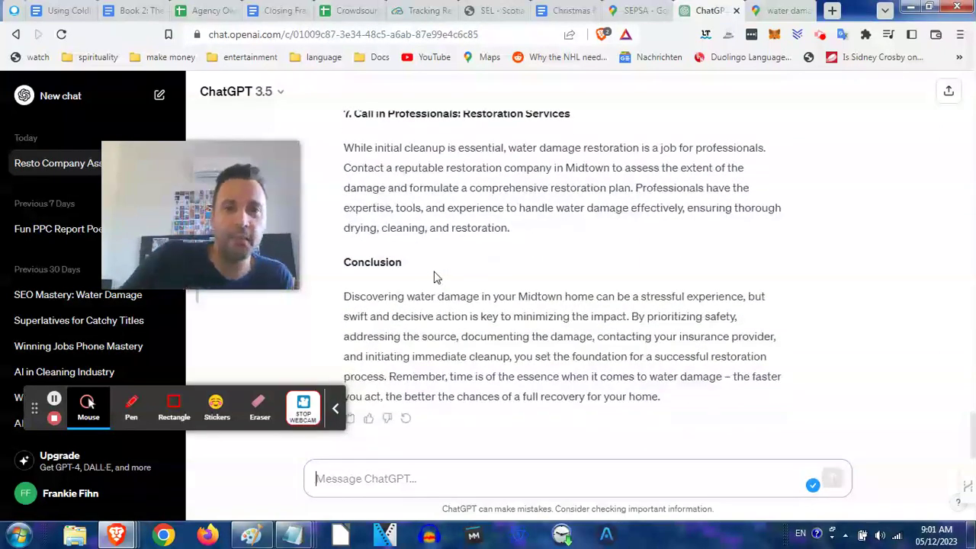
pyautogui.scroll(8, 436, 279)
pyautogui.scroll(8, 435, 279)
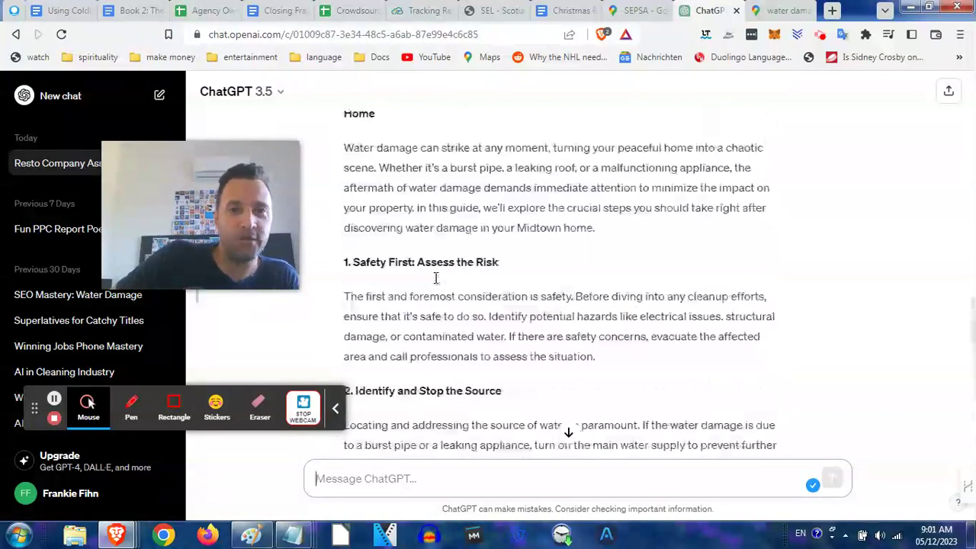
pyautogui.scroll(10, 435, 279)
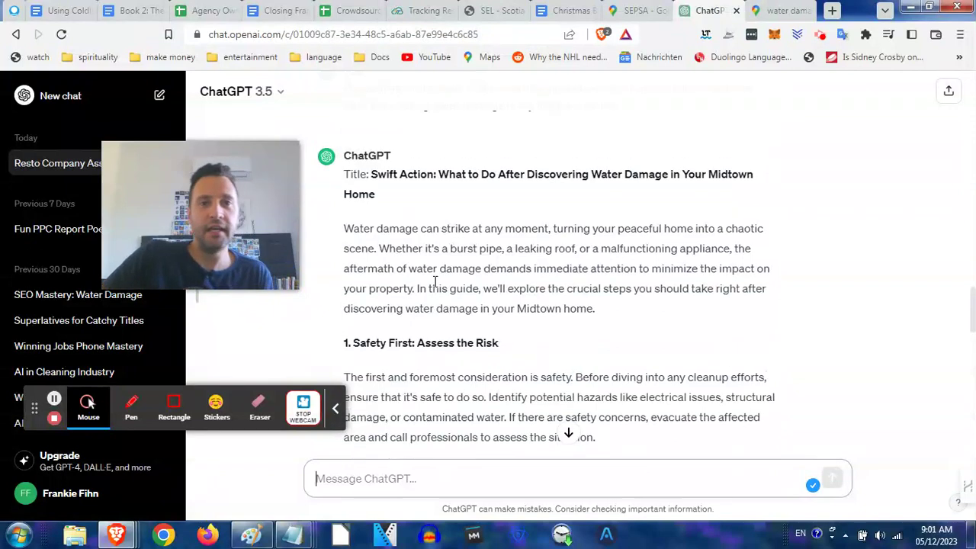
# Step: Copy the fire damage question "Can you help with smoke odor removal and restoration" from the original question list into a new message
pyautogui.scroll(10, 438, 294)
pyautogui.scroll(-6, 438, 295)
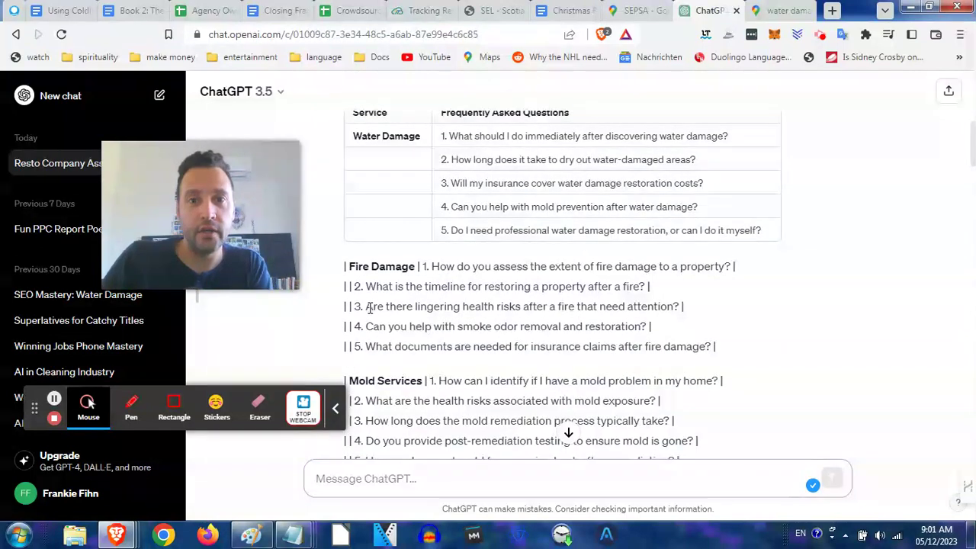
pyautogui.moveTo(369, 307); pyautogui.dragTo(564, 308)
pyautogui.click(564, 309)
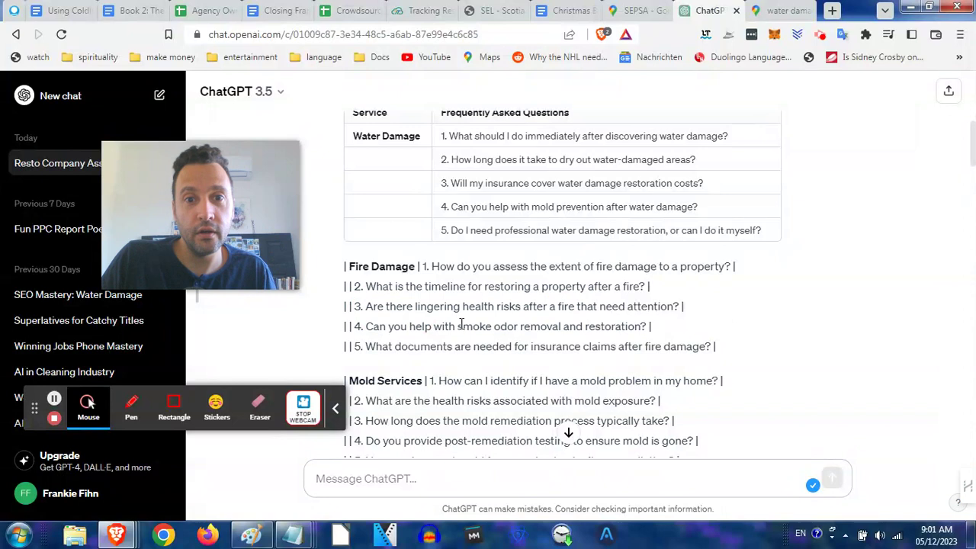
pyautogui.moveTo(459, 325); pyautogui.dragTo(560, 325)
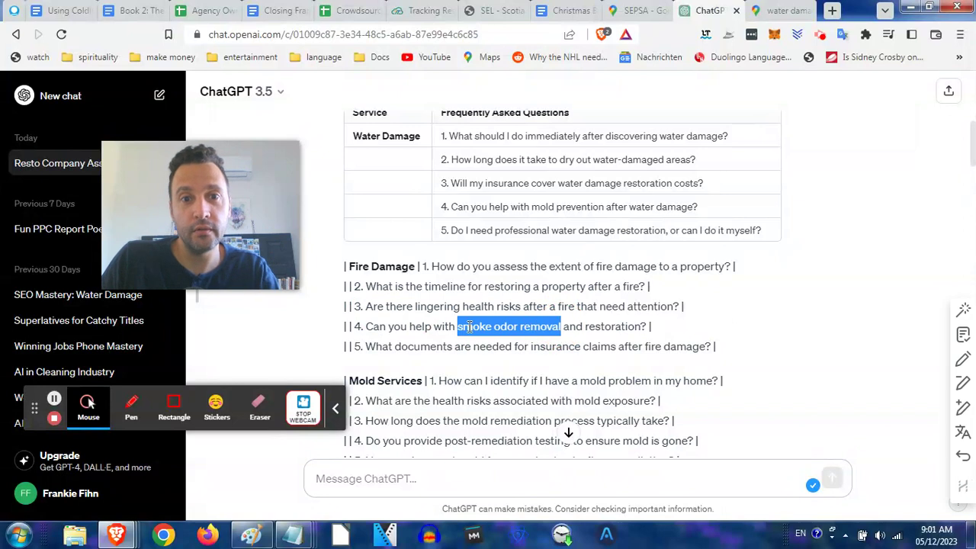
pyautogui.click(397, 326)
pyautogui.moveTo(367, 326); pyautogui.dragTo(640, 326)
pyautogui.hotkey('ctrl', 'c')
pyautogui.scroll(-20, 564, 350)
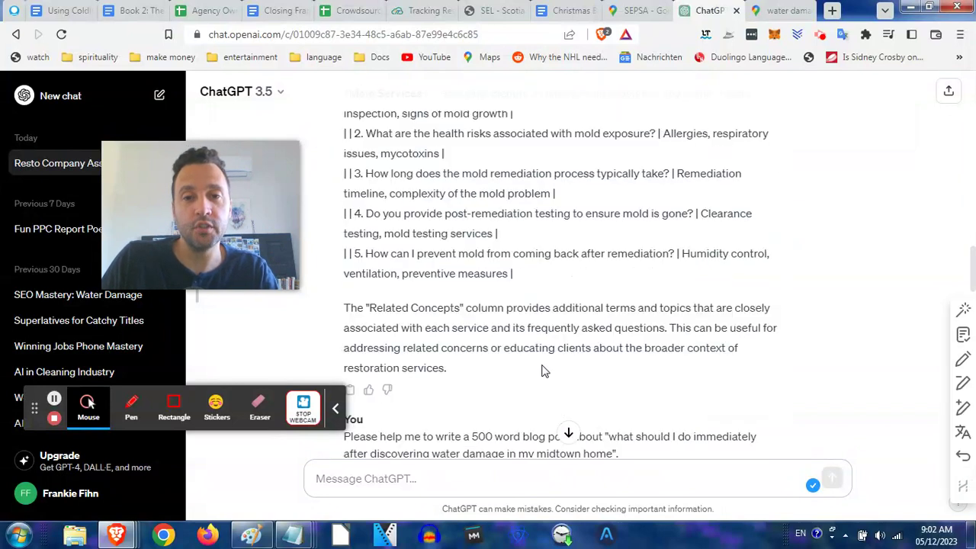
pyautogui.click(443, 477)
pyautogui.hotkey('ctrl', 'v')
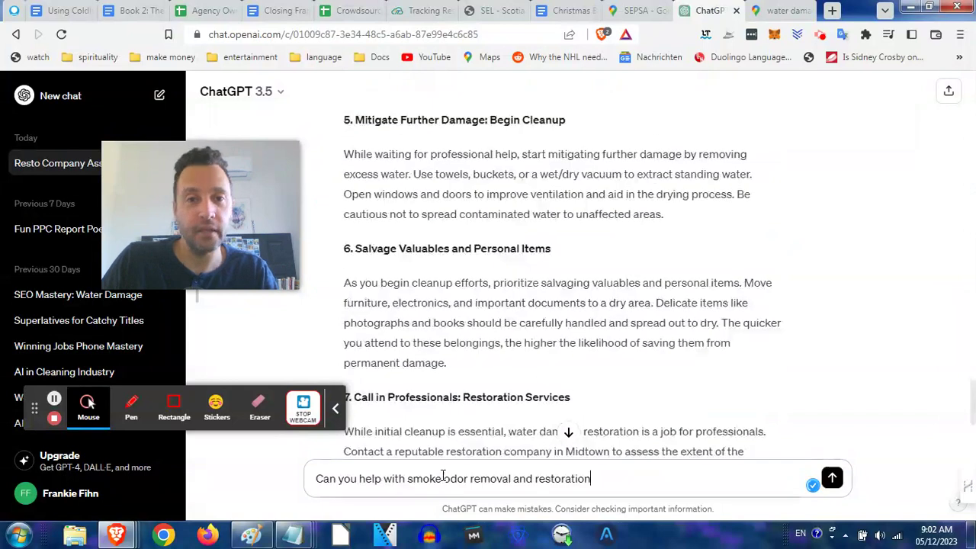
# Step: Reword the pasted question and send it as "Please help me to write an article for help with smoke odor removal and restoration in Atlanta."
pyautogui.moveTo(325, 475); pyautogui.dragTo(315, 478)
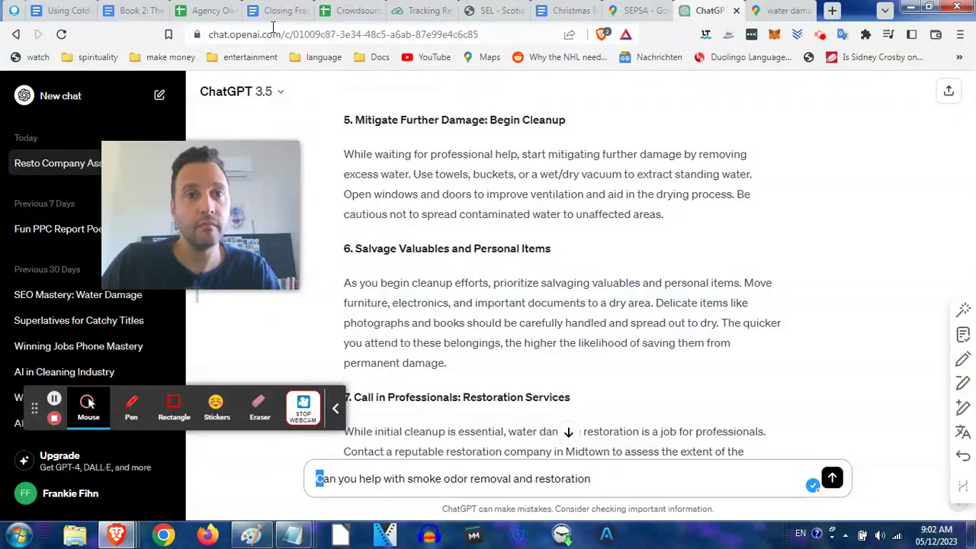
pyautogui.moveTo(273, 32); pyautogui.dragTo(281, 32)
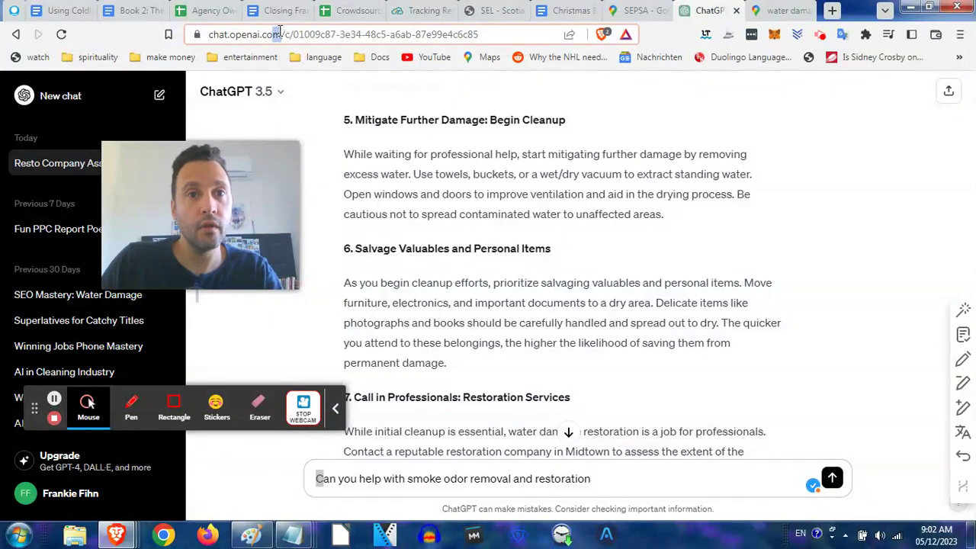
pyautogui.click(330, 475)
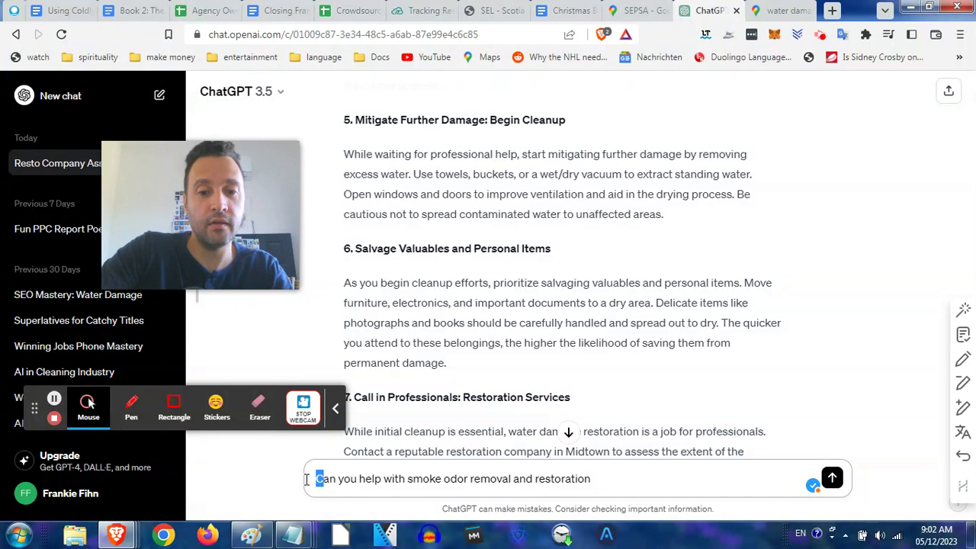
pyautogui.write('Please hel')
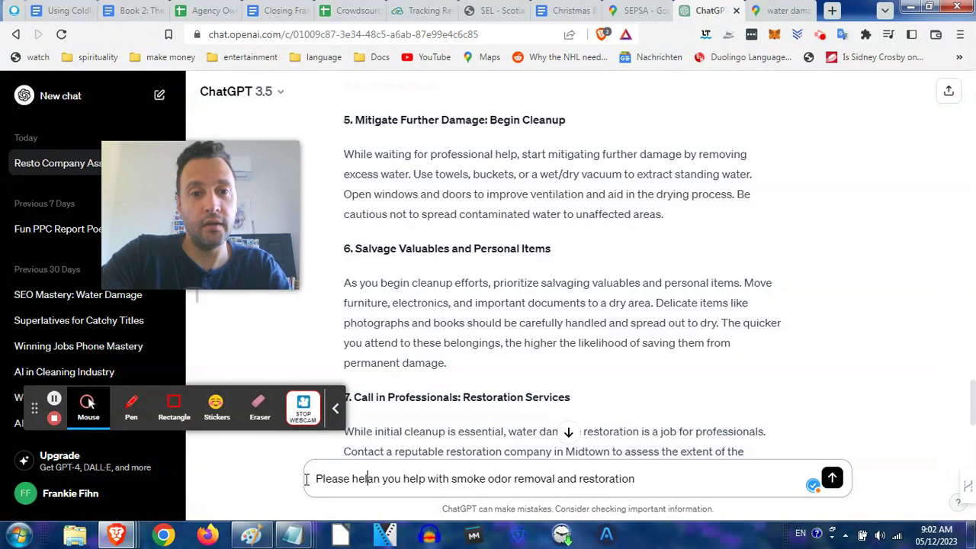
pyautogui.write('p me to write ')
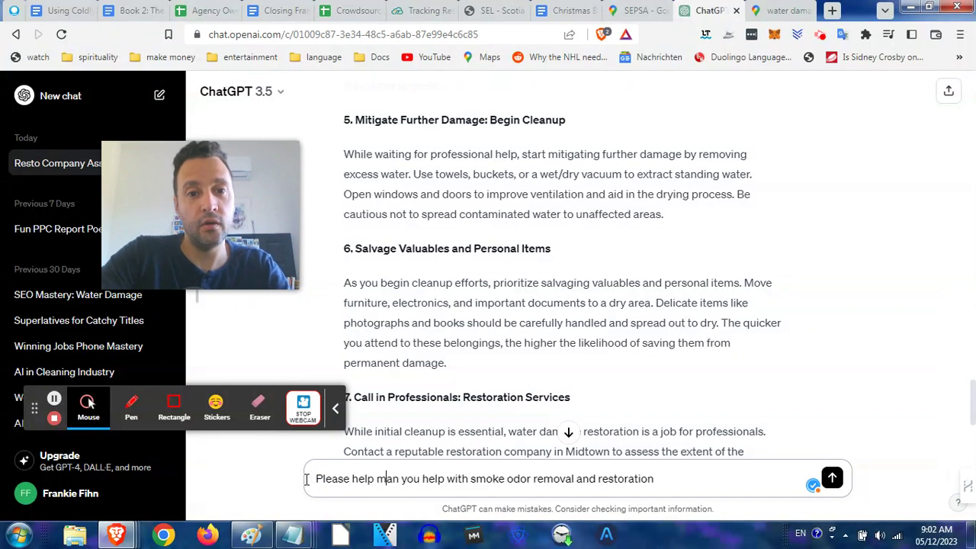
pyautogui.write('an article fo')
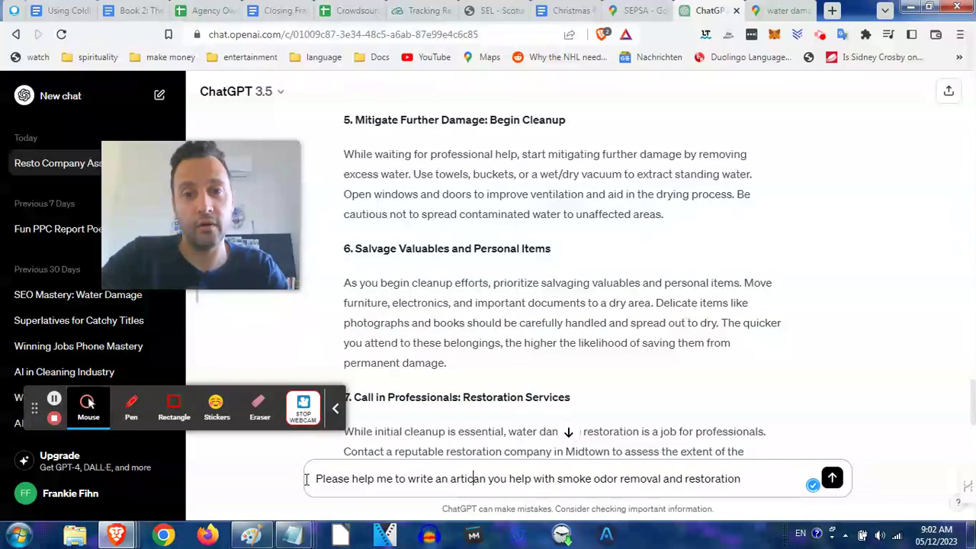
pyautogui.write('r')
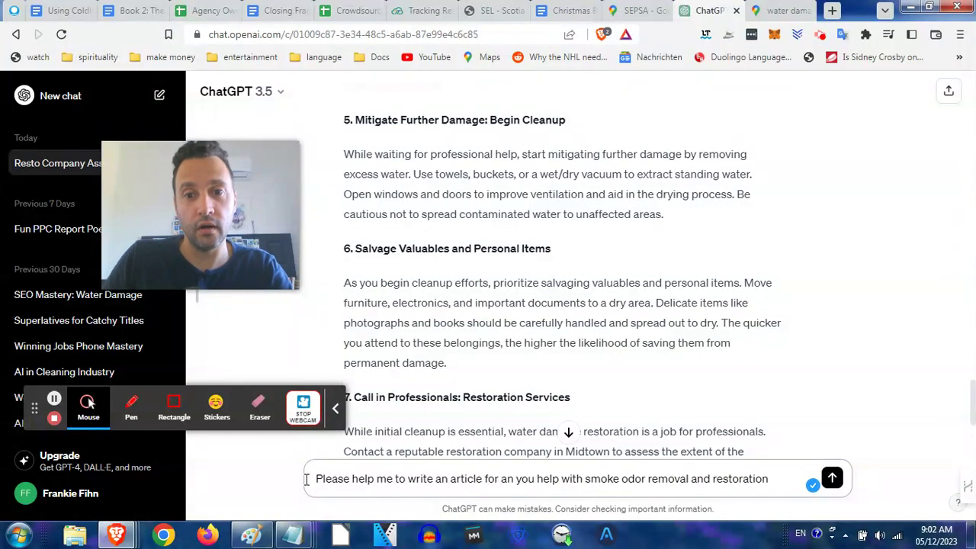
pyautogui.moveTo(501, 478); pyautogui.dragTo(541, 480)
pyautogui.press('BackSpace')
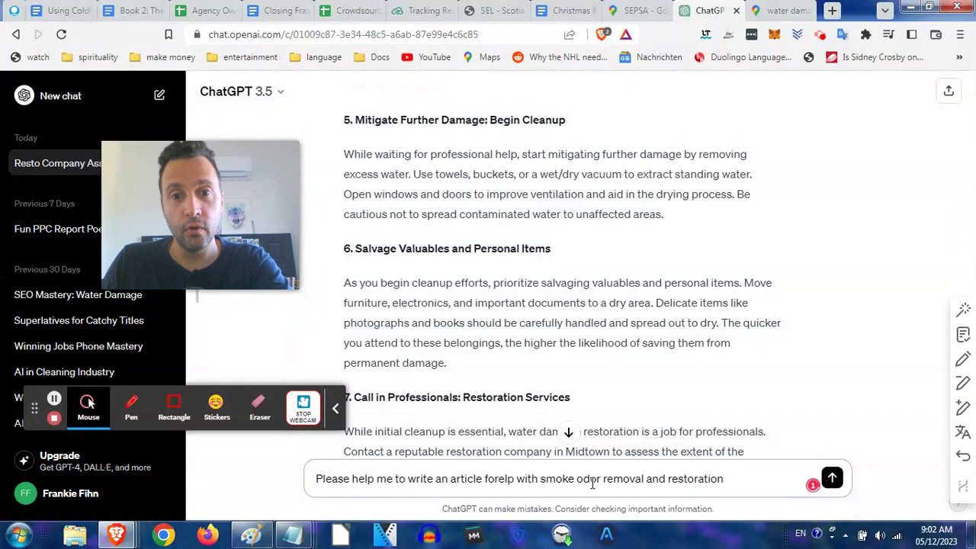
pyautogui.write('h')
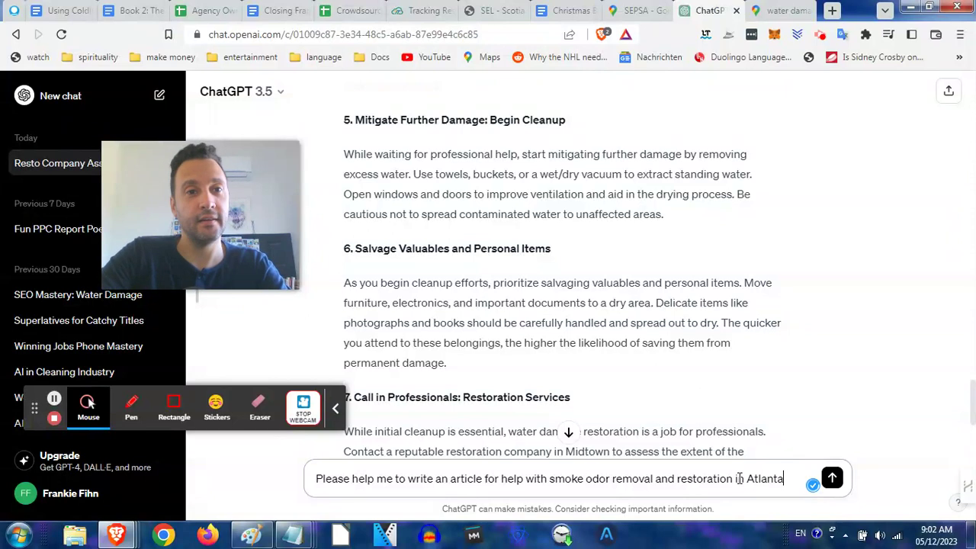
pyautogui.press('Return')
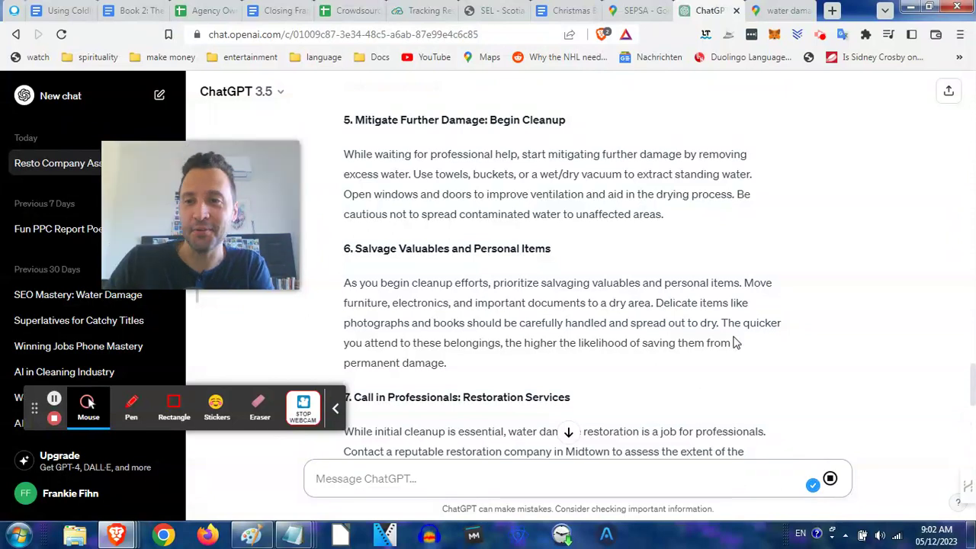
# Step: Read through the generated smoke odor removal article from its title to the conclusion, including the professional restoration services section
pyautogui.scroll(-15, 684, 297)
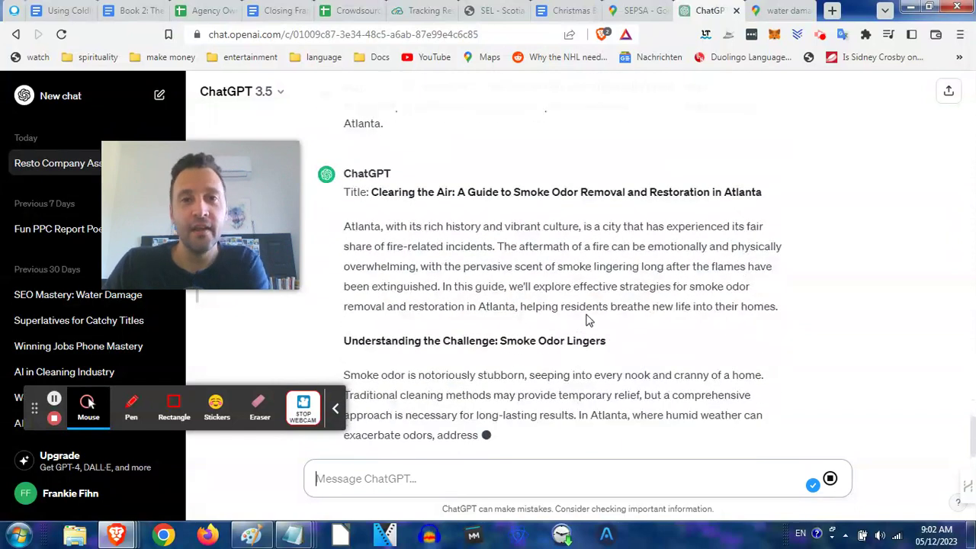
pyautogui.scroll(5, 550, 284)
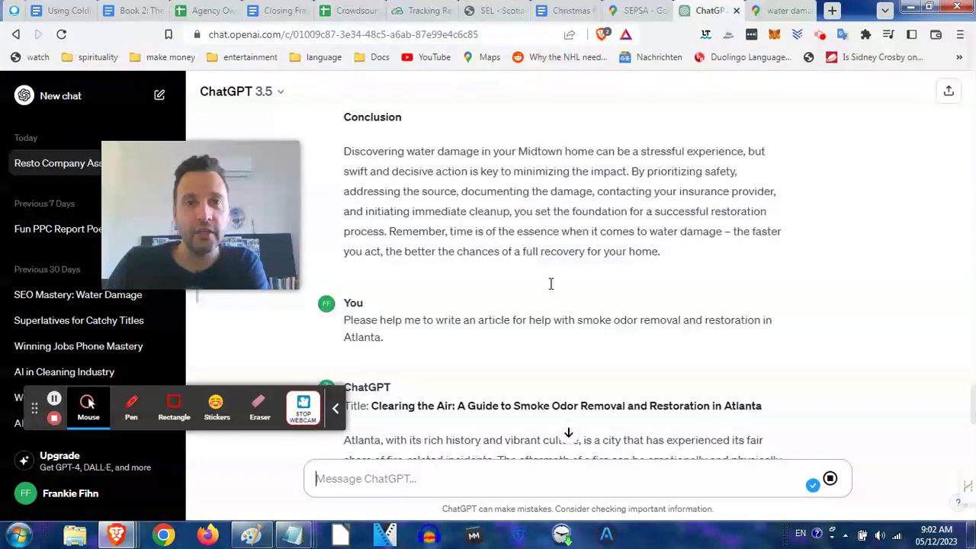
pyautogui.scroll(-4, 551, 284)
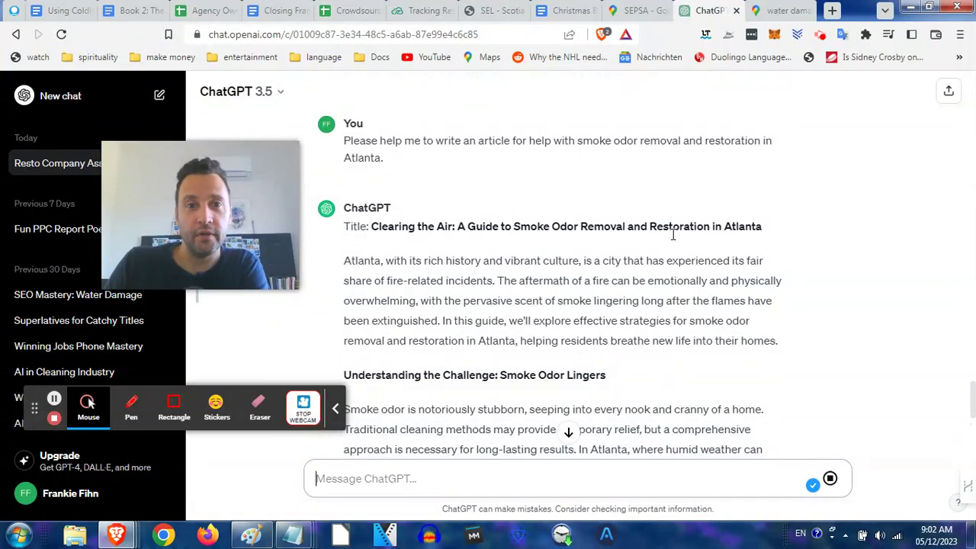
pyautogui.scroll(-1, 633, 250)
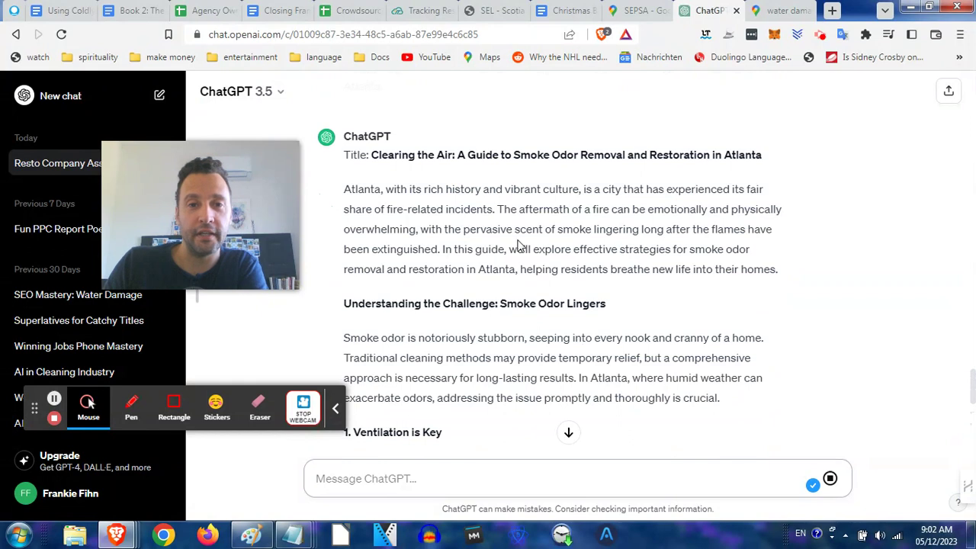
pyautogui.scroll(-3, 517, 245)
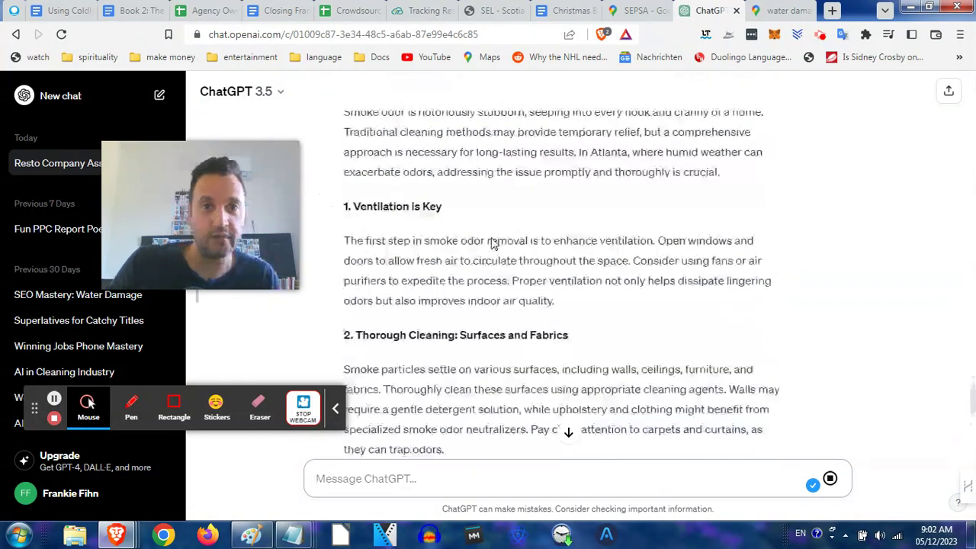
pyautogui.scroll(-2, 491, 243)
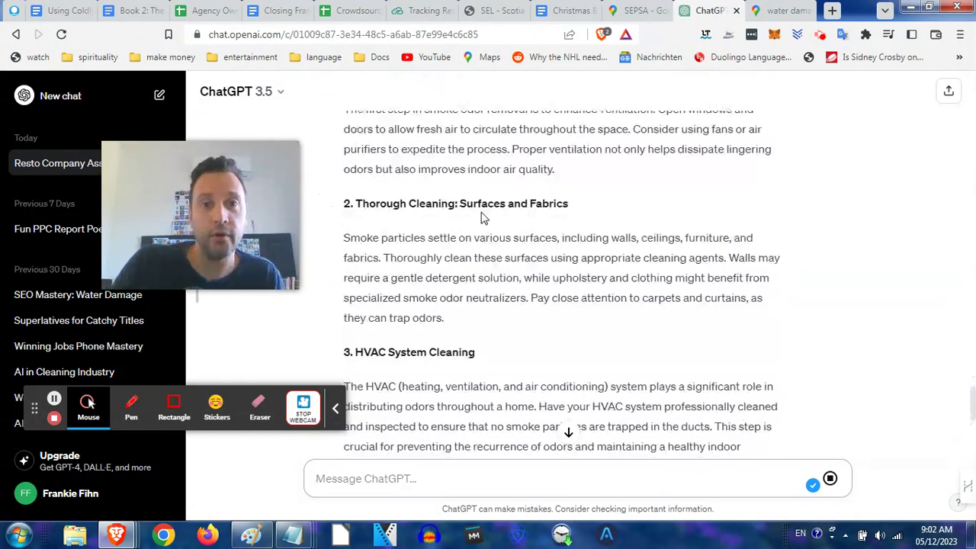
pyautogui.scroll(-5, 485, 208)
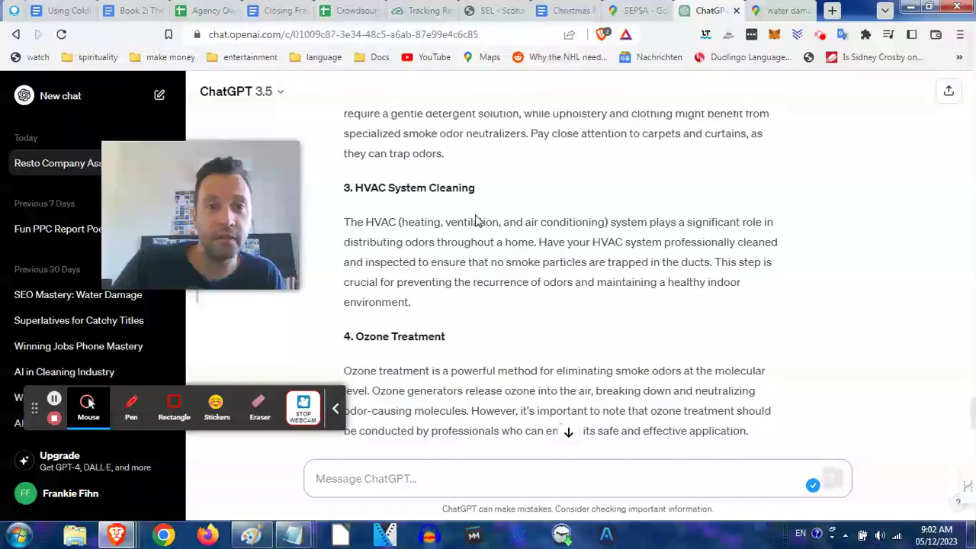
pyautogui.scroll(-1, 477, 215)
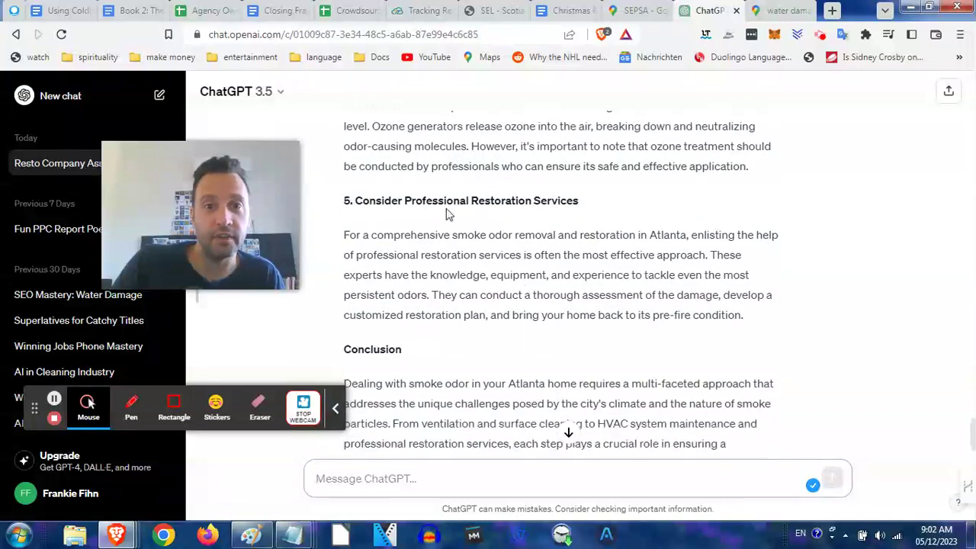
pyautogui.moveTo(749, 323); pyautogui.dragTo(338, 239)
pyautogui.click(347, 248)
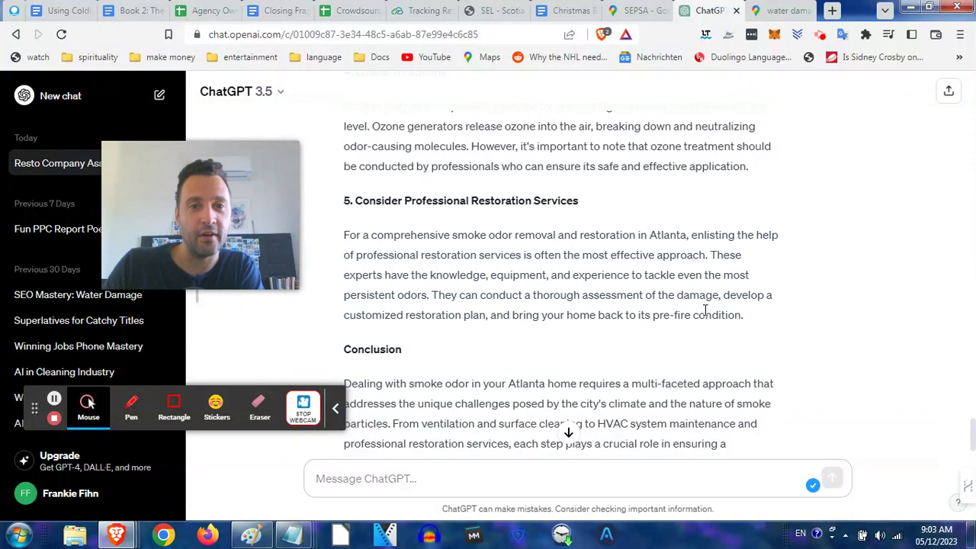
pyautogui.scroll(-1, 747, 315)
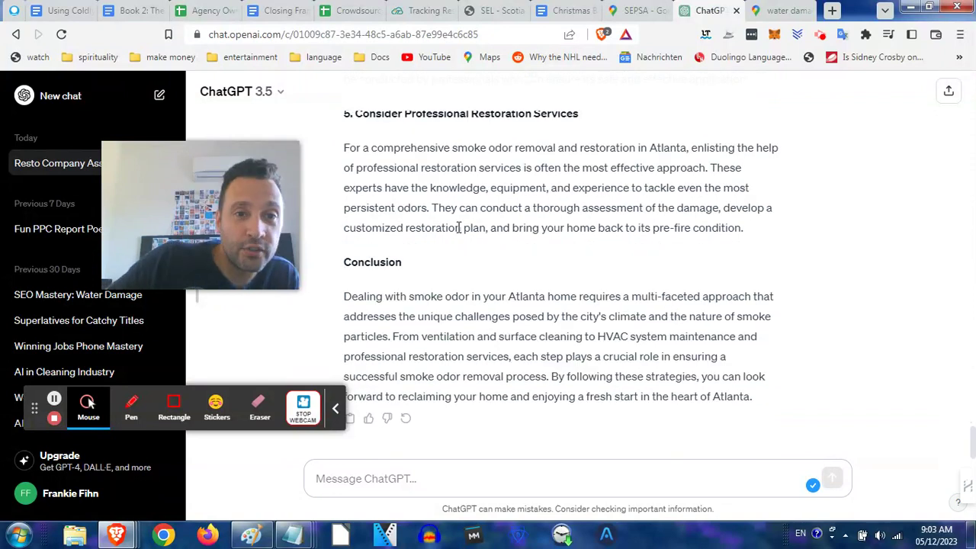
pyautogui.scroll(8, 454, 226)
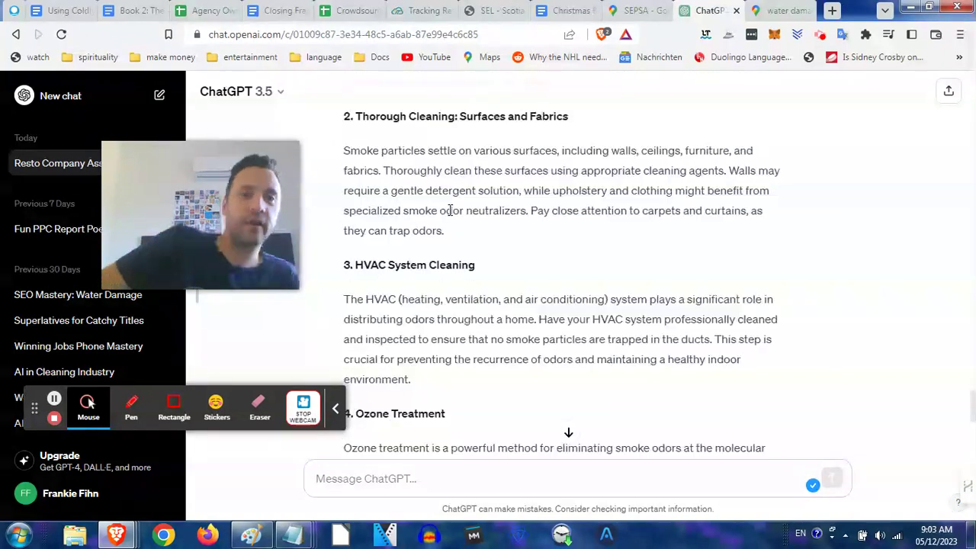
pyautogui.scroll(2, 450, 210)
pyautogui.rightClick(450, 211)
pyautogui.click(407, 231)
pyautogui.scroll(6, 418, 243)
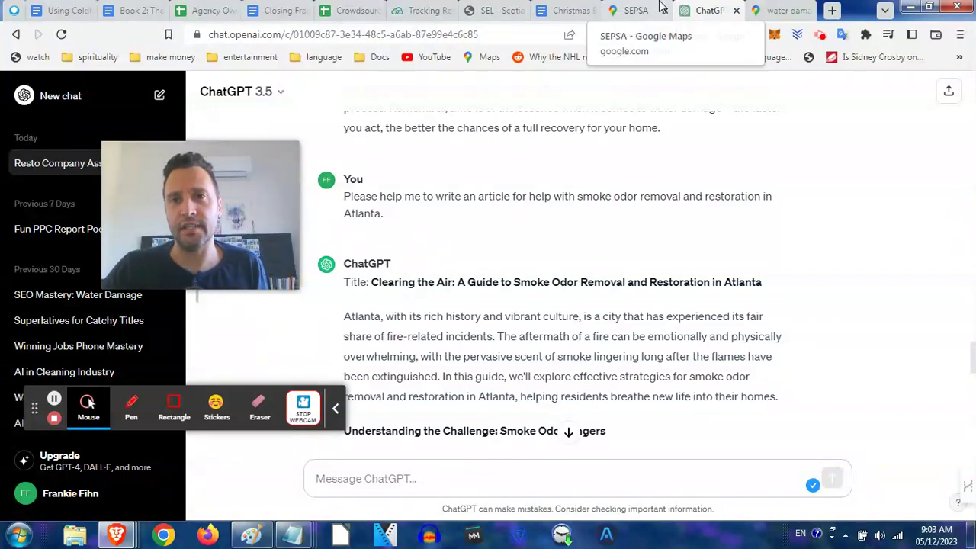
# Step: Open the getfloodjobs.com website in a new browser tab
pyautogui.click(831, 12)
pyautogui.write('get')
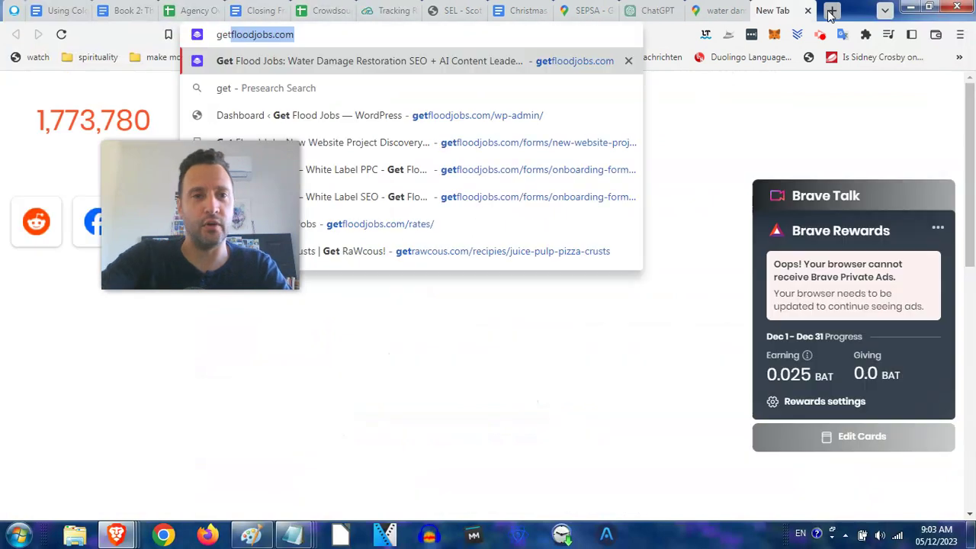
pyautogui.press('Return')
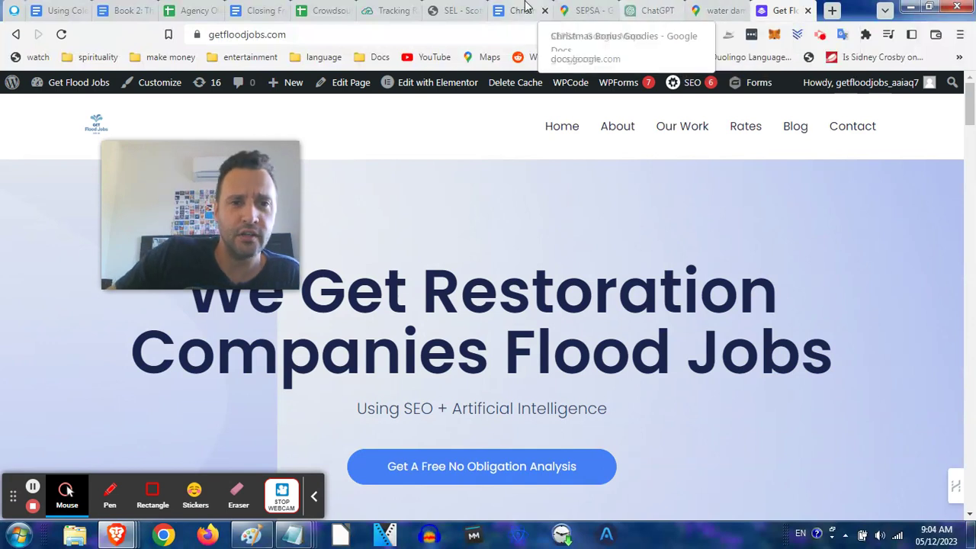
# Step: Look over the Get Flood Jobs home page, including the search engine optimization before-and-after maps and the featured-in section
pyautogui.moveTo(237, 166); pyautogui.dragTo(610, 109)
pyautogui.scroll(-4, 493, 298)
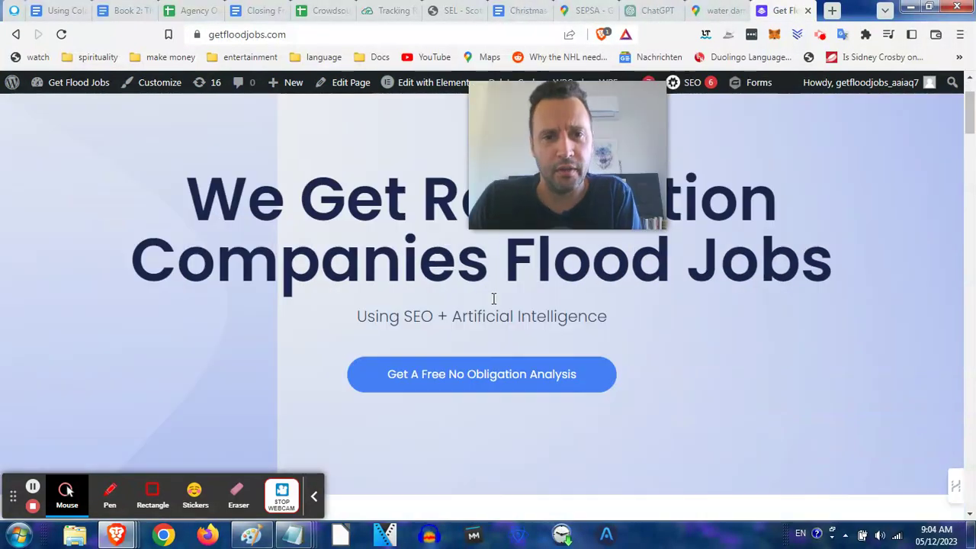
pyautogui.scroll(-4, 447, 272)
pyautogui.scroll(8, 450, 269)
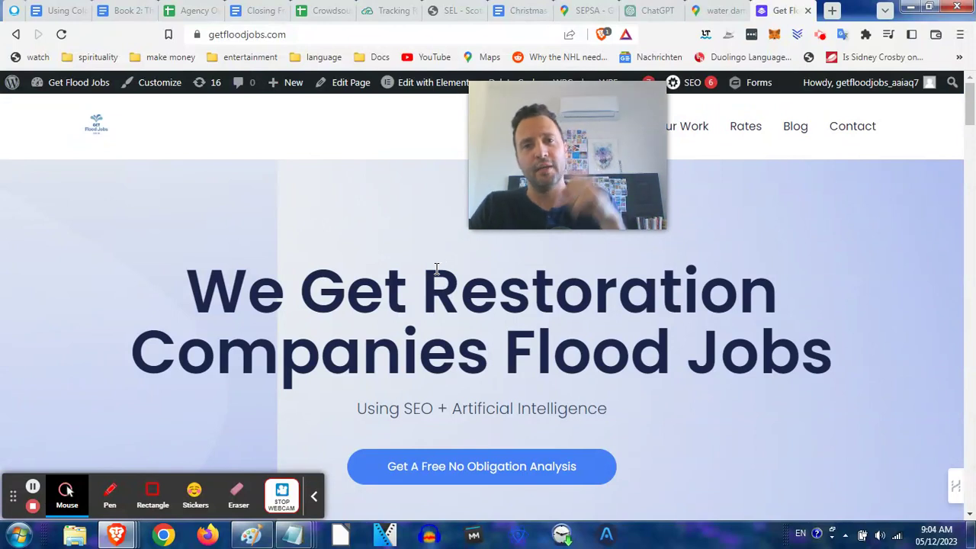
pyautogui.scroll(-5, 427, 298)
pyautogui.scroll(-20, 410, 324)
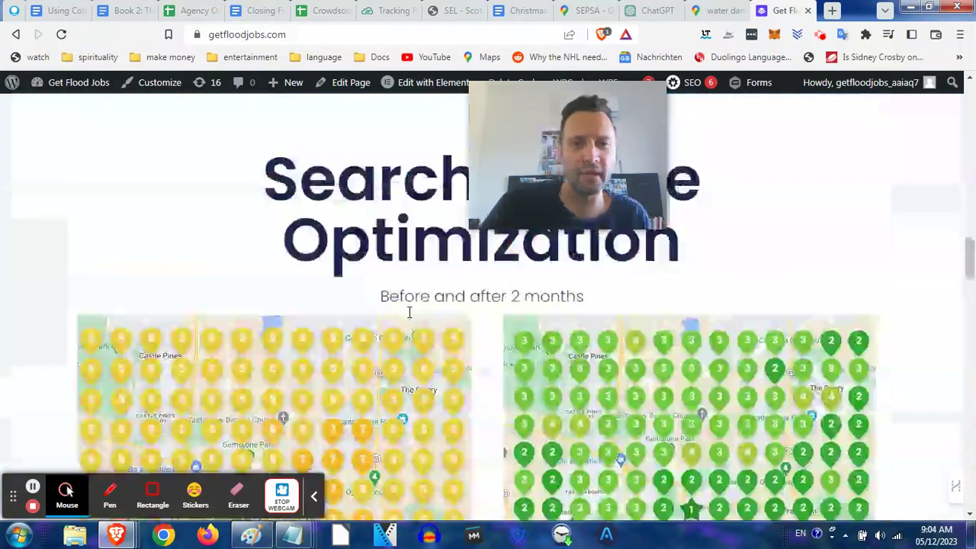
pyautogui.scroll(15, 408, 313)
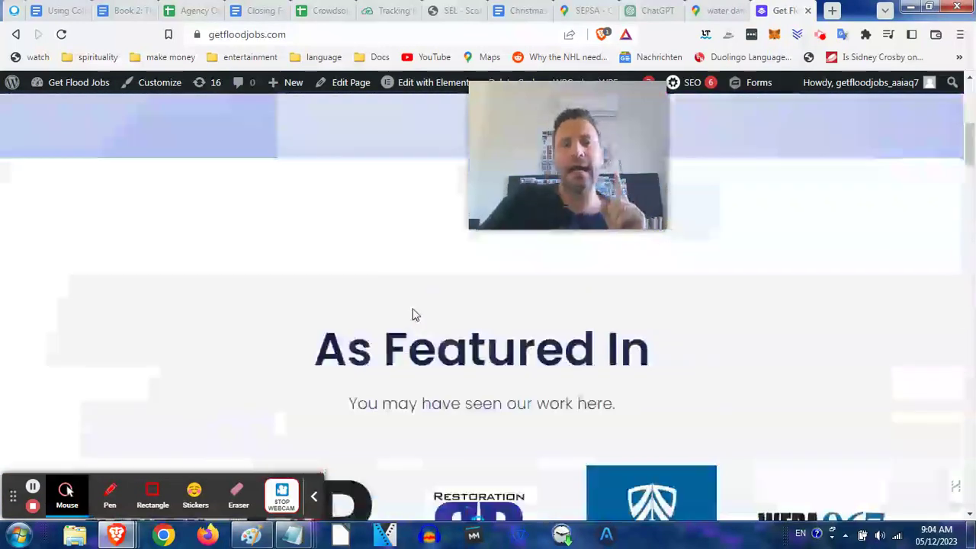